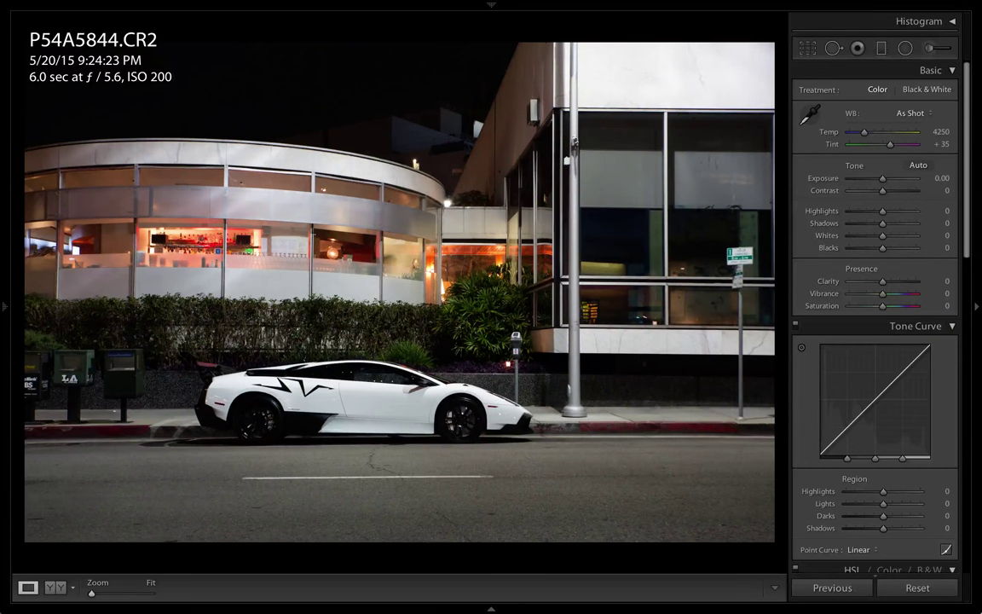
- Apply the BASIX 2 user preset to the photo of the white sports car
click(6, 318)
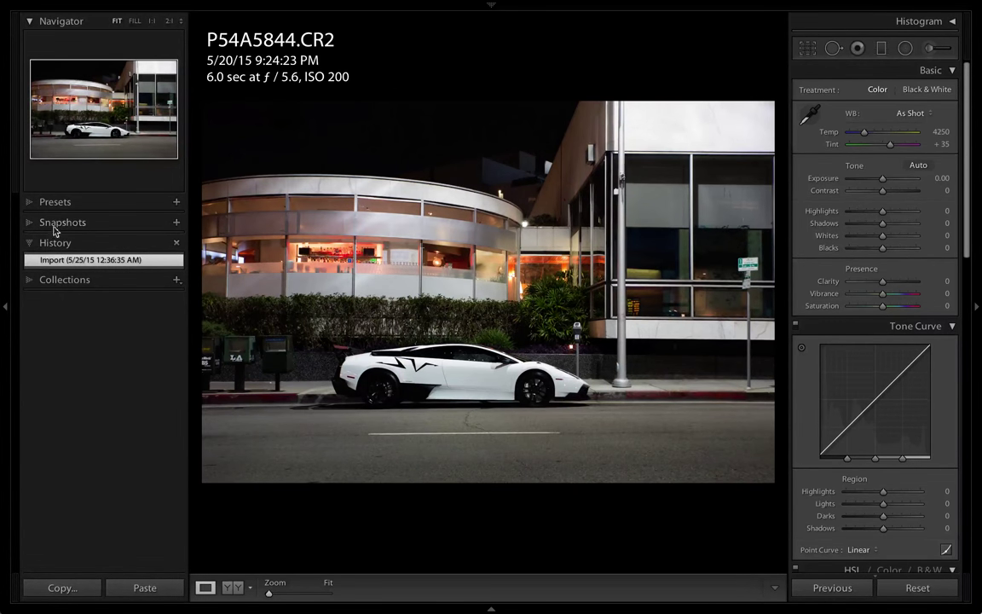
click(32, 204)
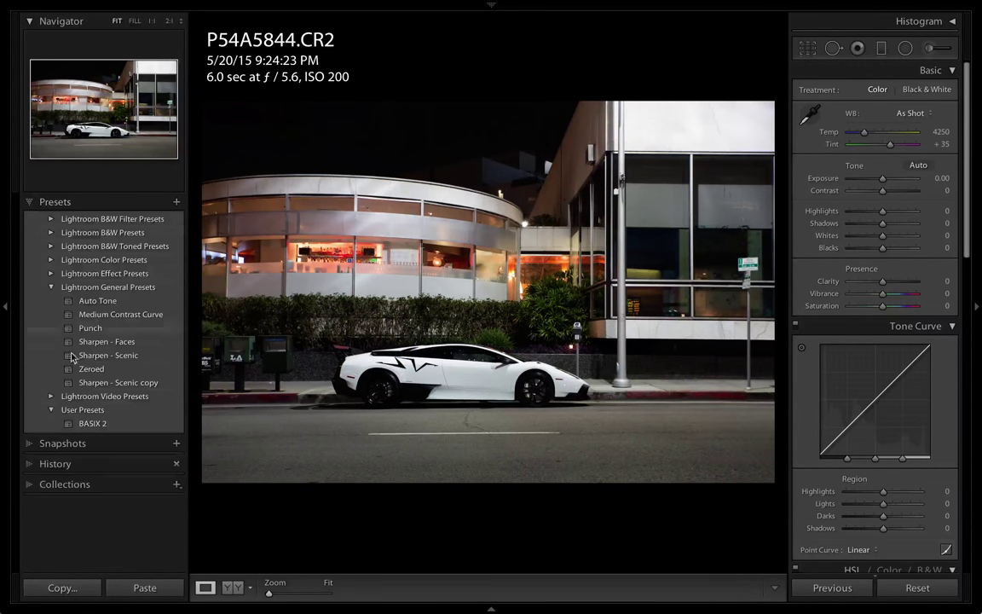
click(87, 424)
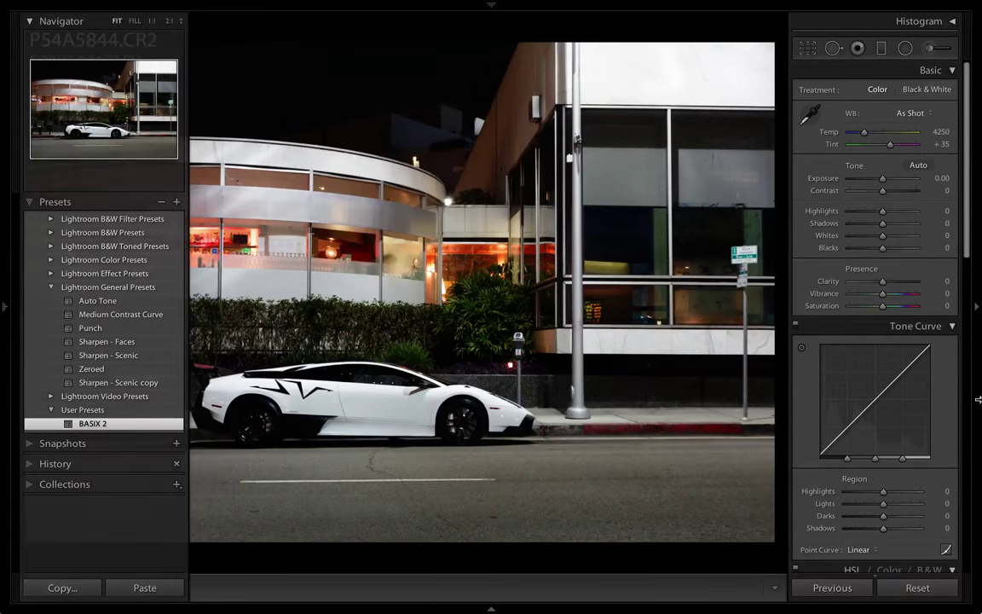
- Apply the Auto Upright perspective correction in the basic lens corrections
scroll(883, 272, down, 15)
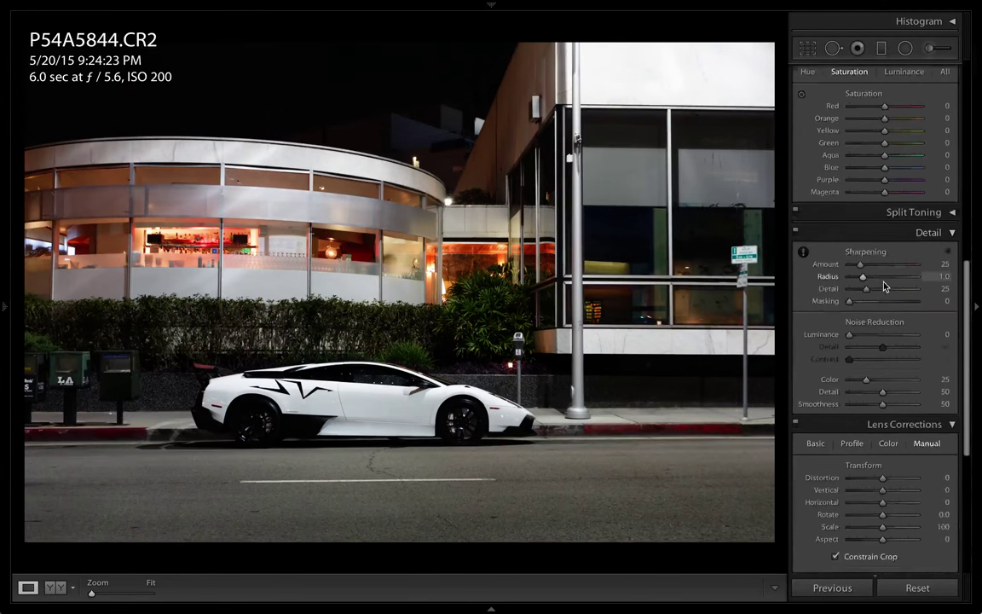
scroll(883, 286, down, 8)
click(815, 144)
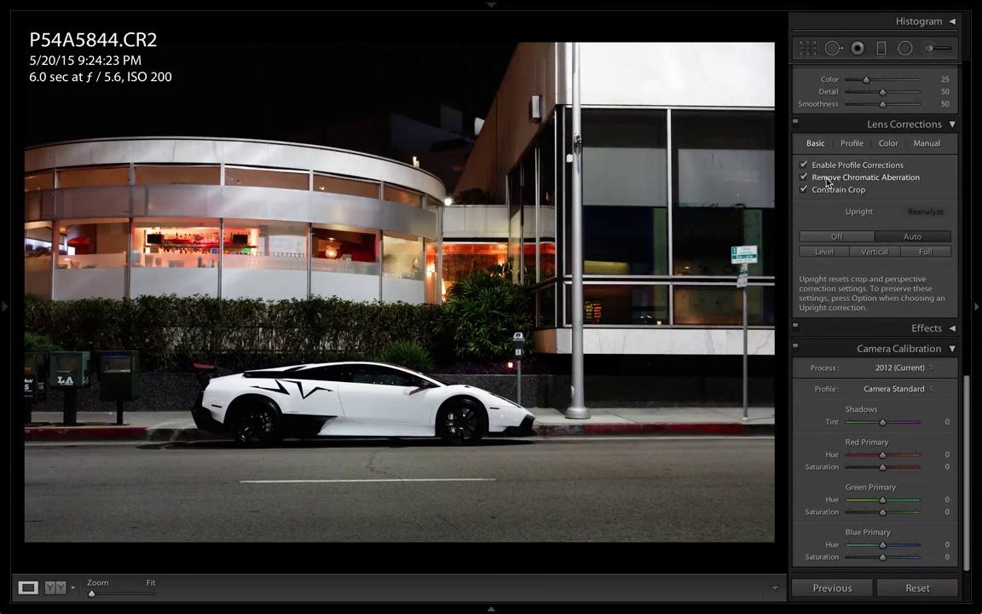
click(893, 237)
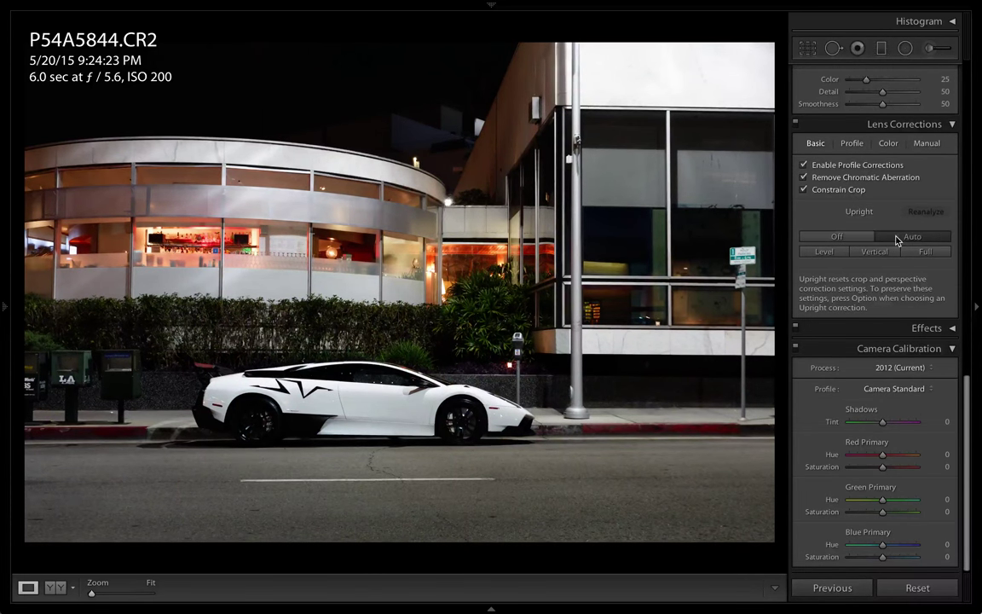
- Try a Vertical transform of -30 in the manual lens corrections
scroll(902, 241, up, 10)
scroll(912, 290, down, 5)
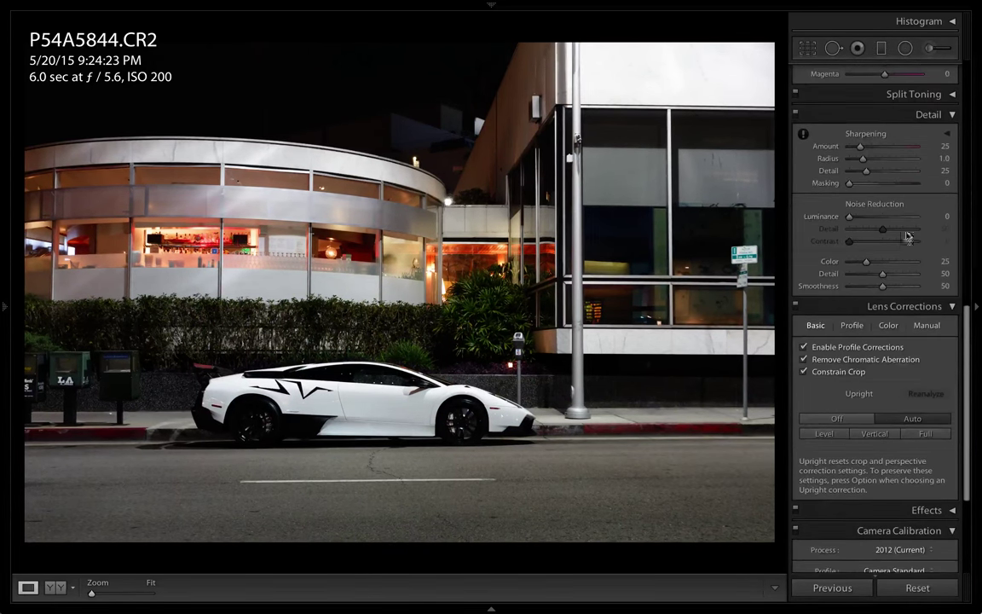
click(924, 325)
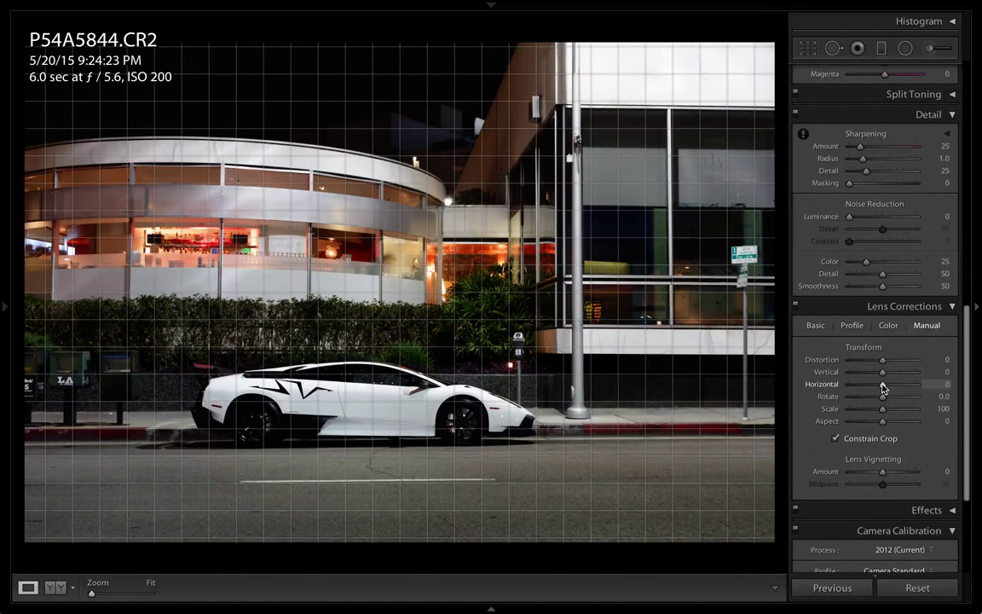
drag(882, 376, 881, 379)
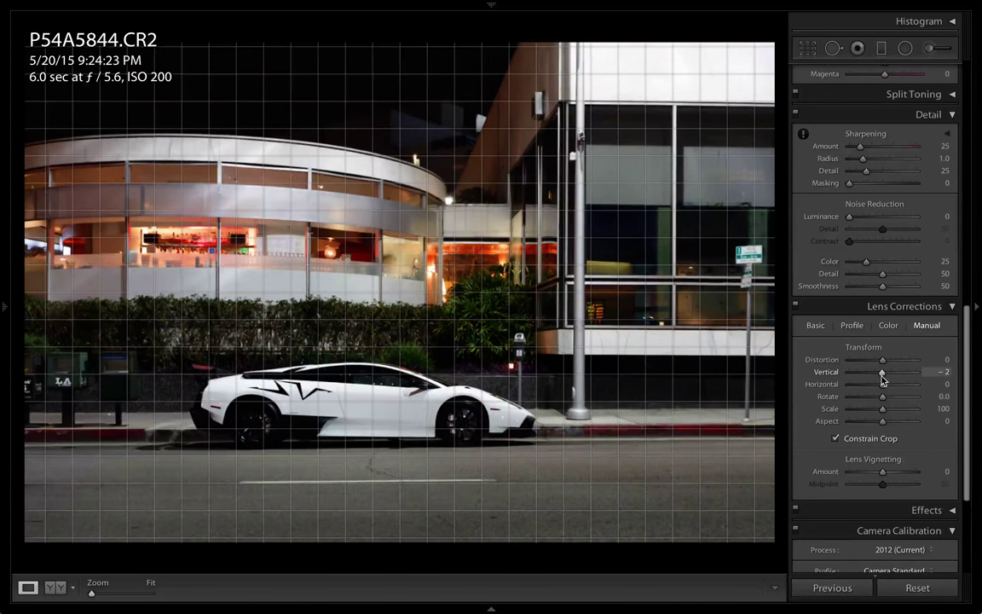
double_click(882, 379)
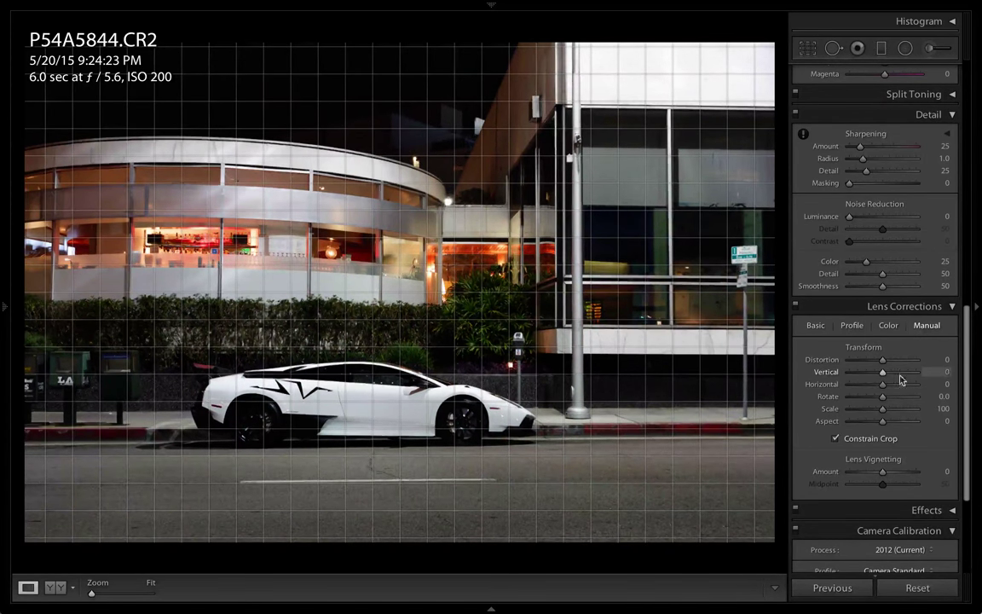
click(944, 371)
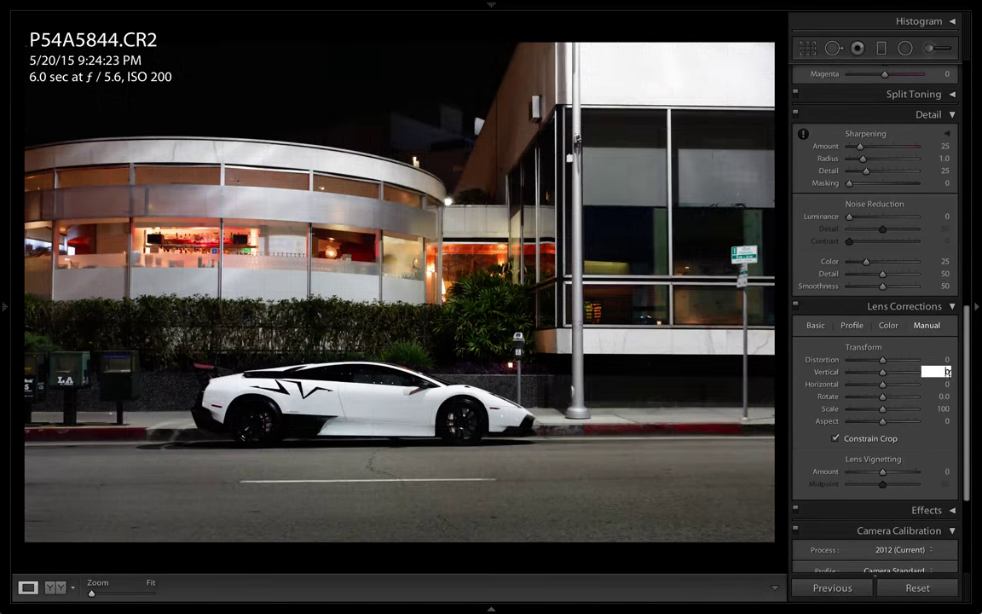
text(-30)
key(Return)
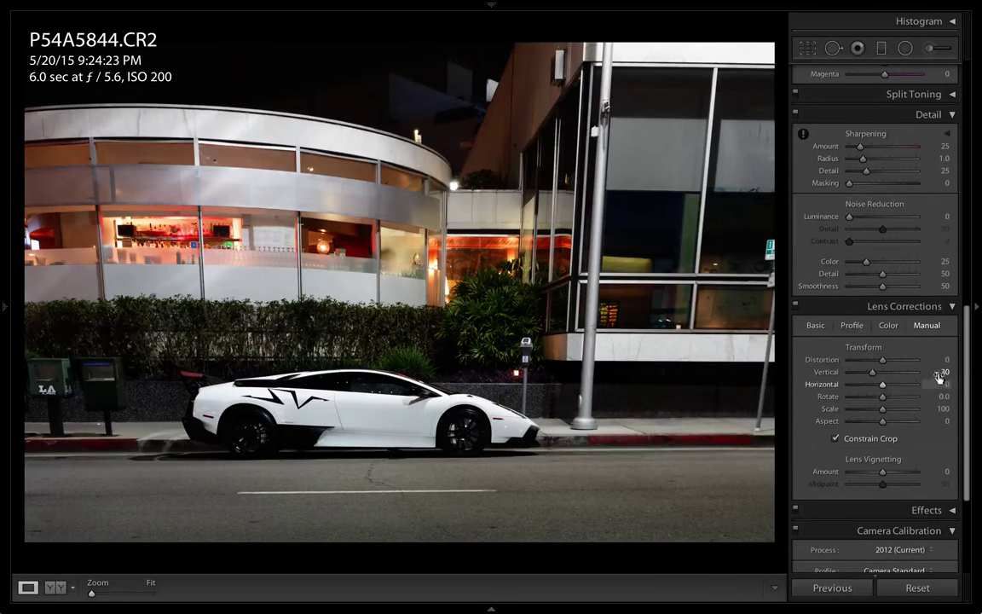
- Set the Vertical transform of the lens corrections to -3
drag(937, 376, 966, 377)
click(944, 372)
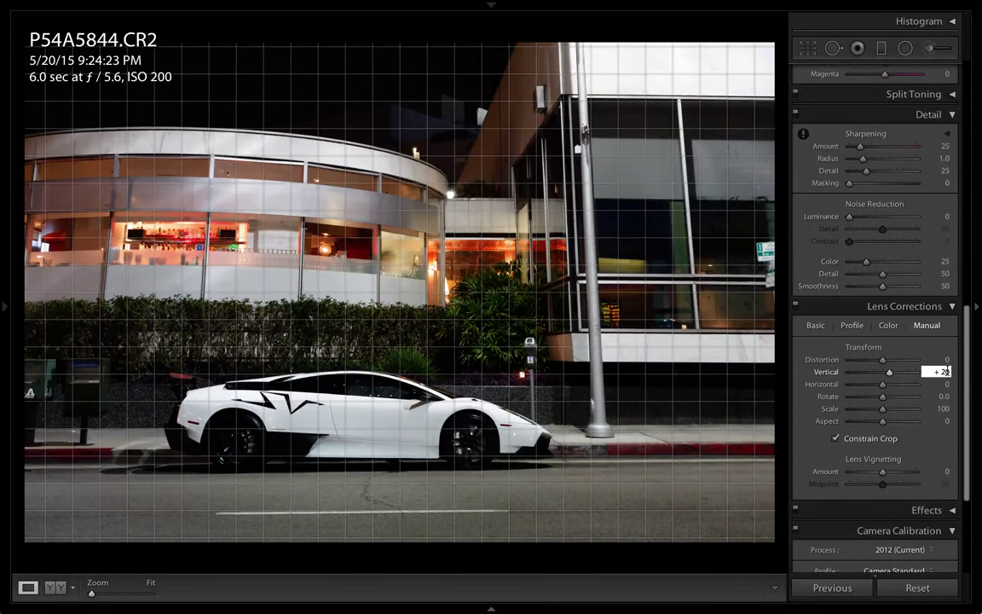
key(Down)
key(Down)
key(Down)
key(Down)
key(Down)
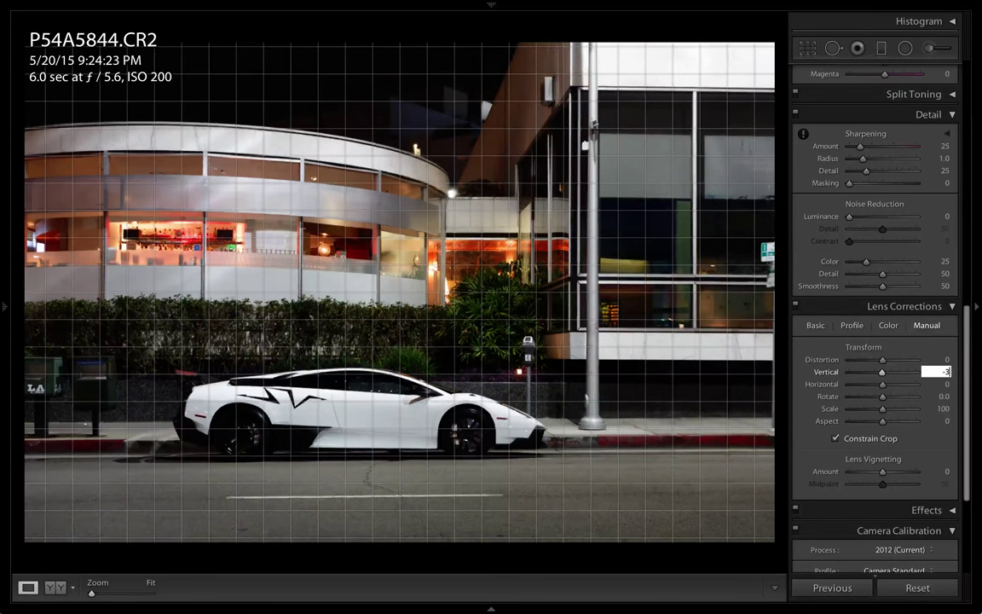
key(Return)
- Set the Horizontal transform of the lens corrections to +3
click(940, 384)
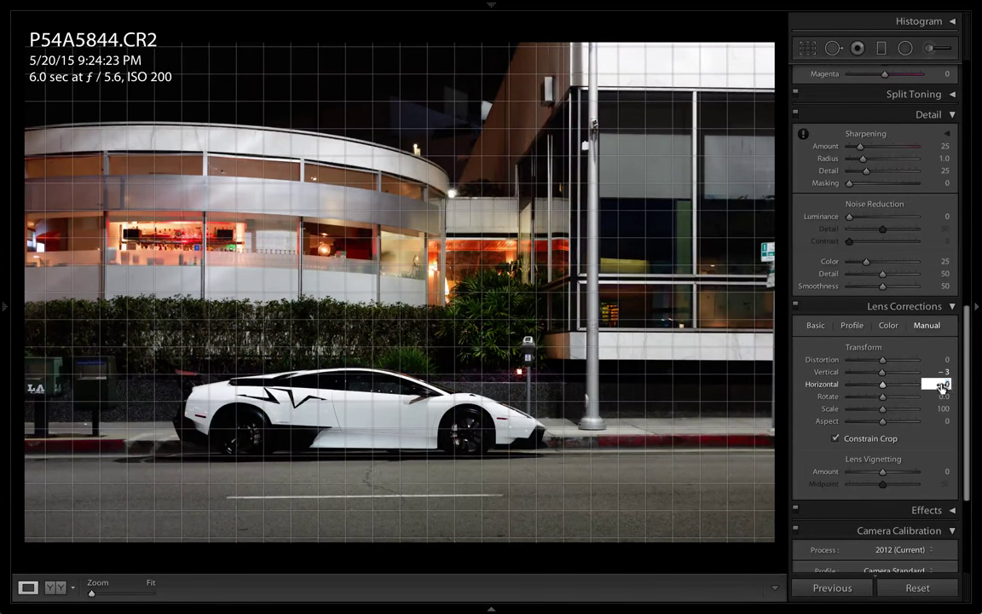
text(3)
key(Return)
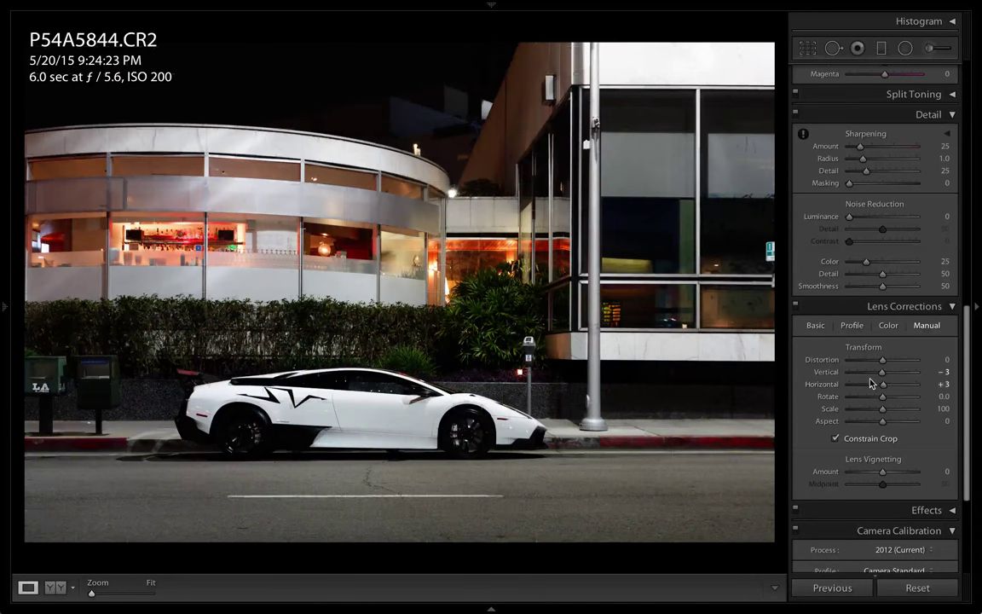
- Crop the photo tighter around the car at the original aspect ratio, shifting the frame up to cut away road
scroll(857, 341, up, 10)
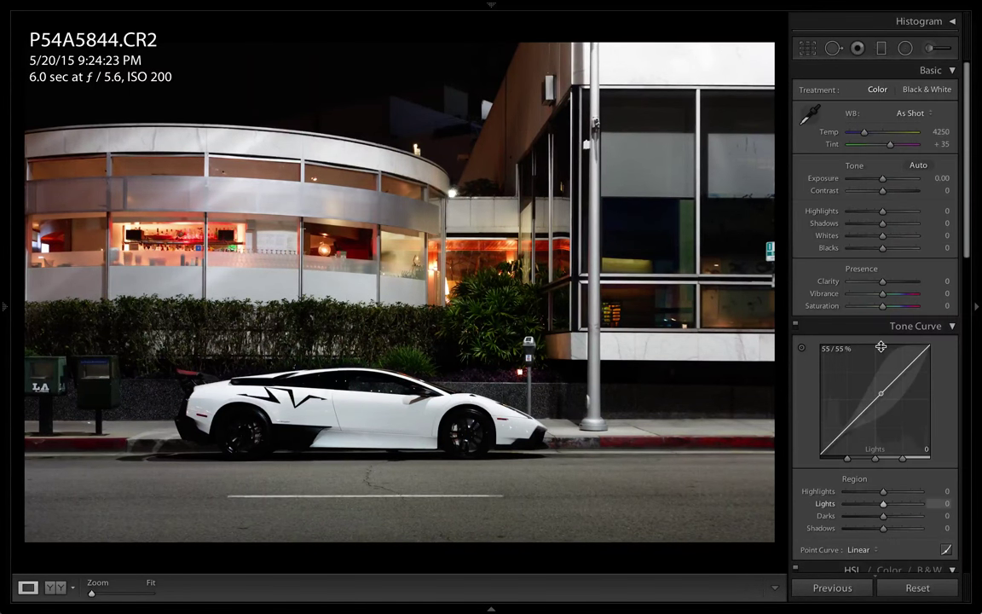
key(r)
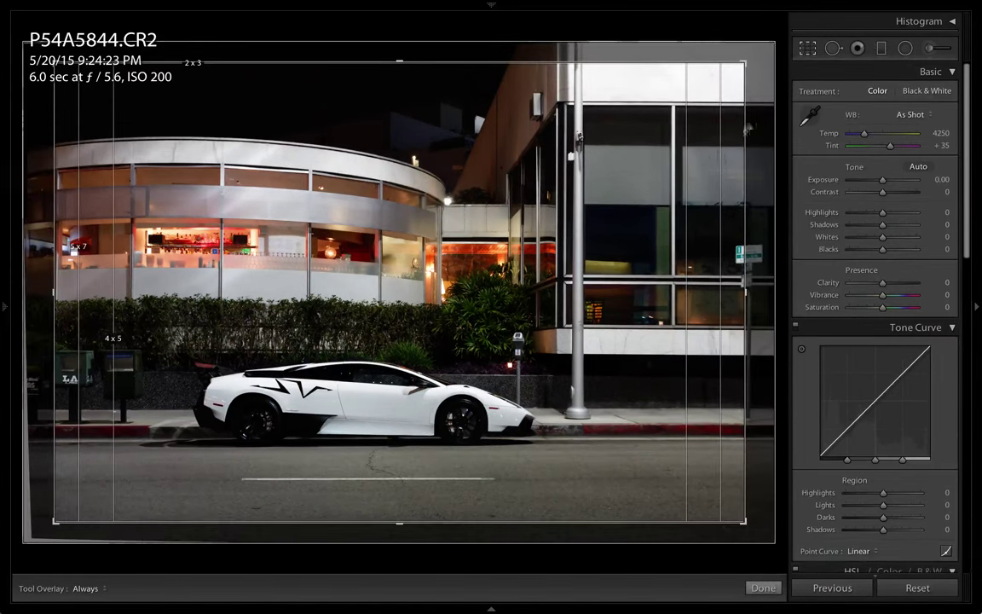
mouse_move(23, 17)
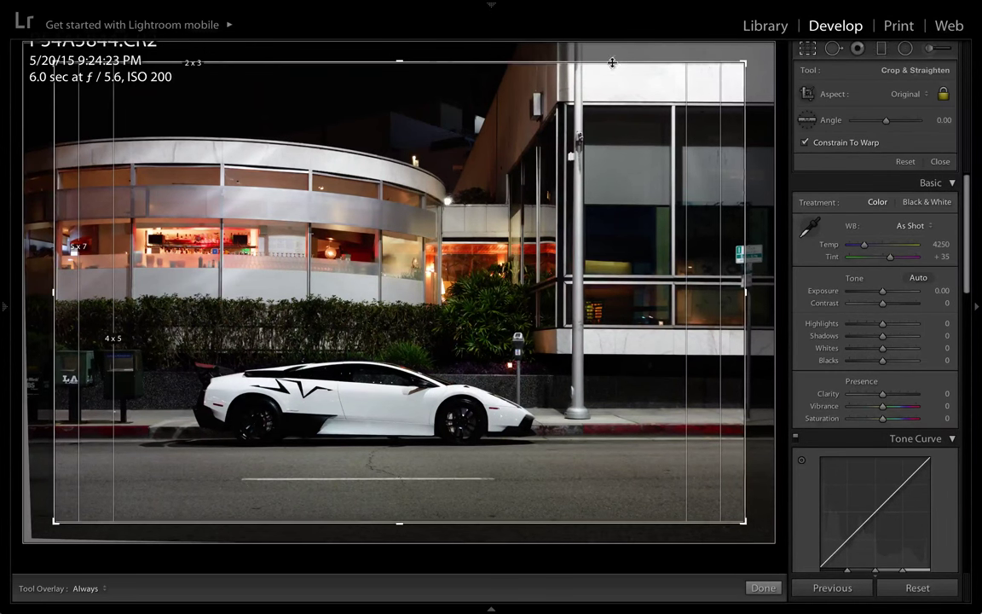
key(r)
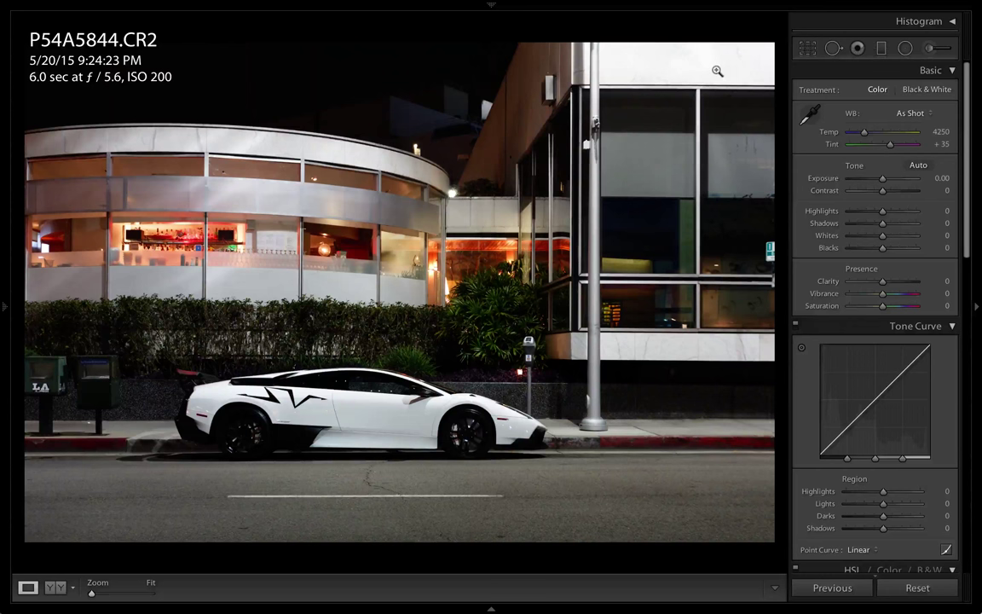
key(r)
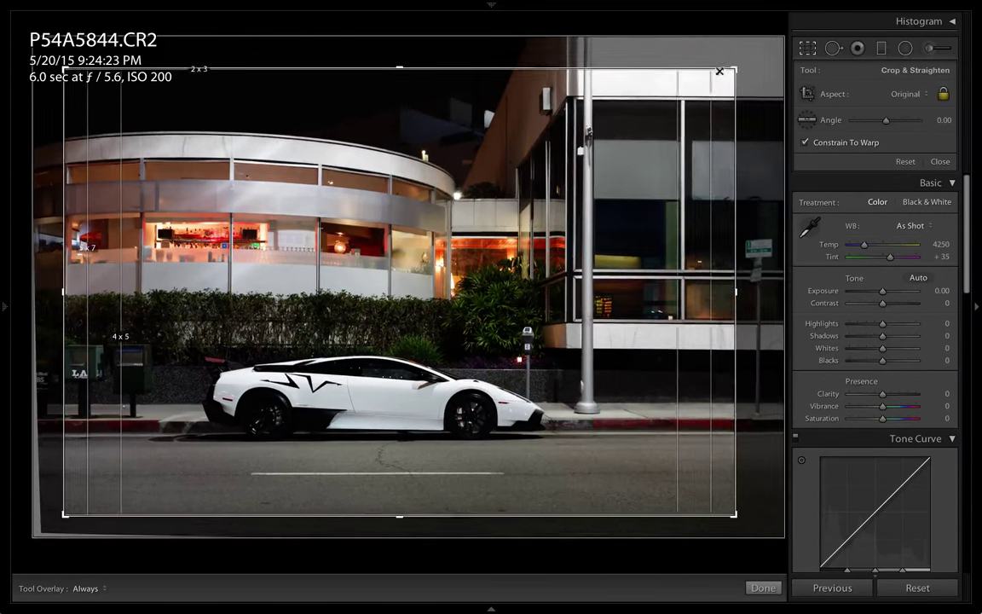
drag(719, 71, 692, 96)
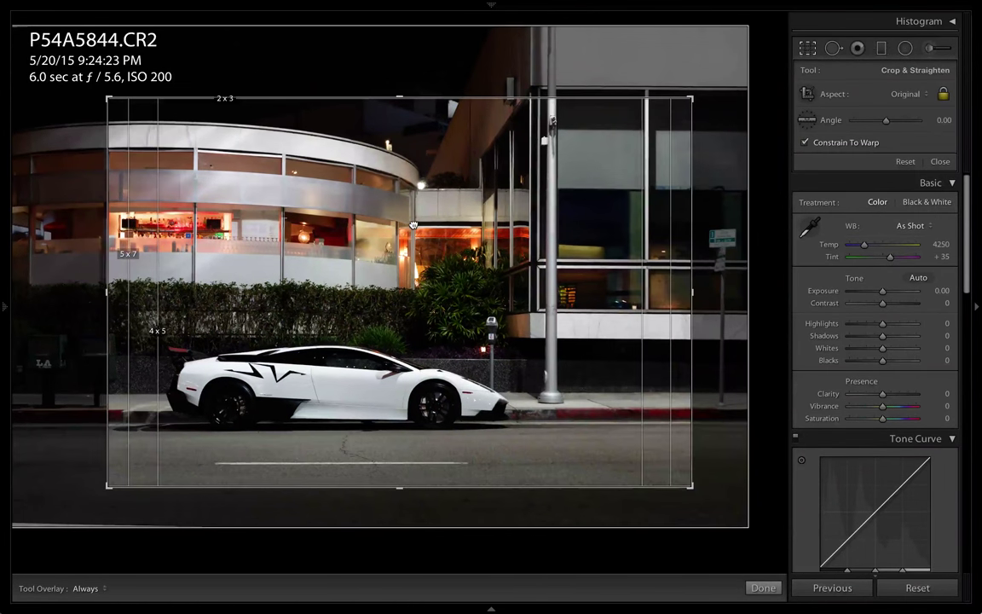
drag(412, 225, 409, 249)
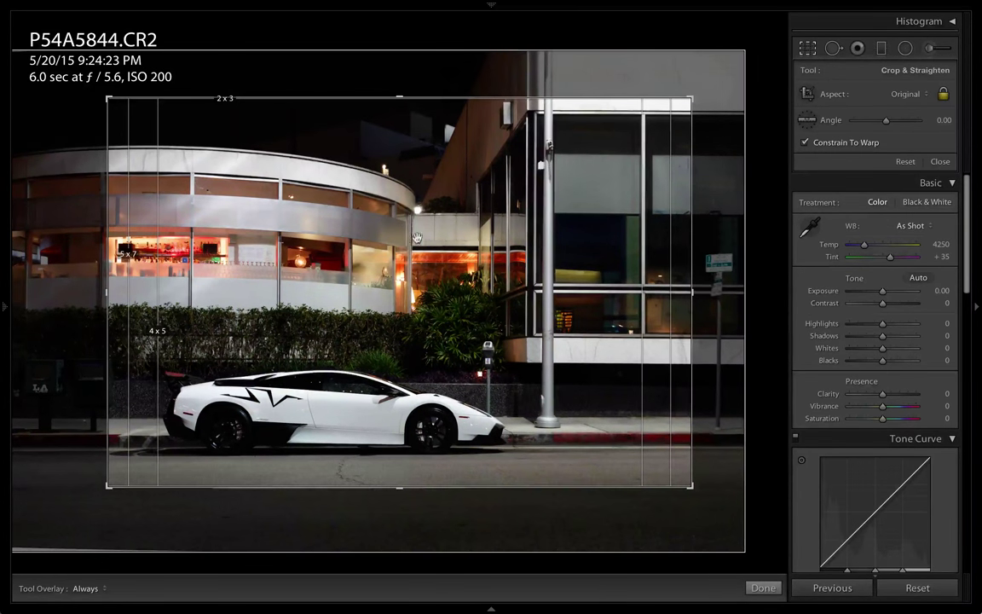
key(Return)
- Tighten the crop around the car slightly further at the original aspect ratio
key(r)
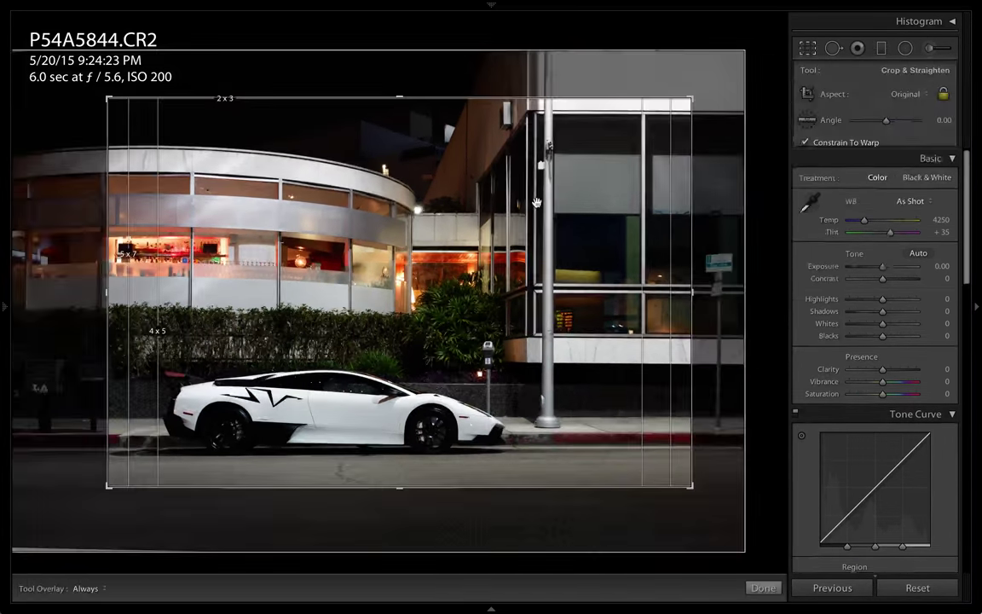
key(Return)
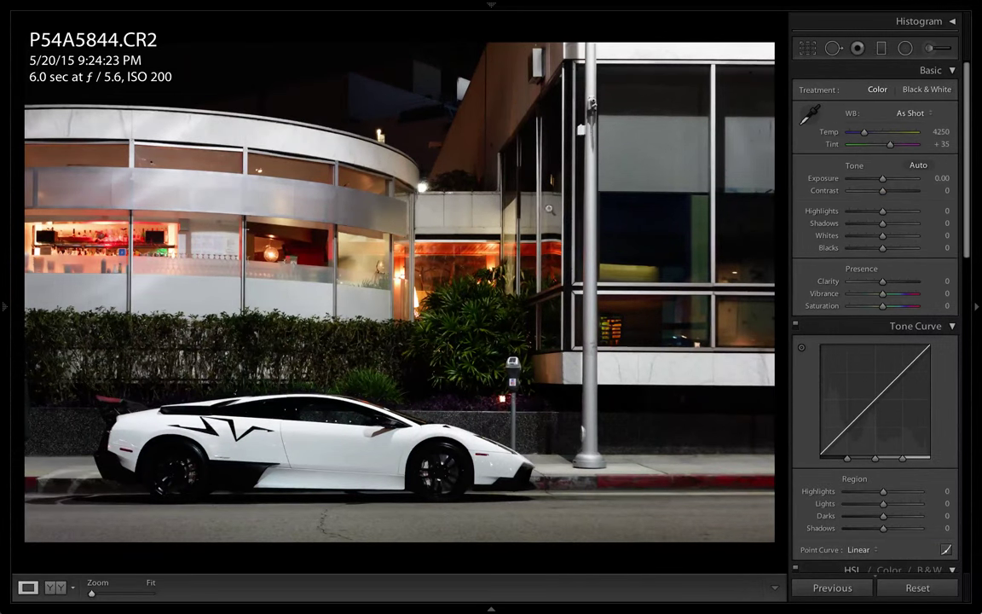
key(r)
drag(691, 96, 677, 102)
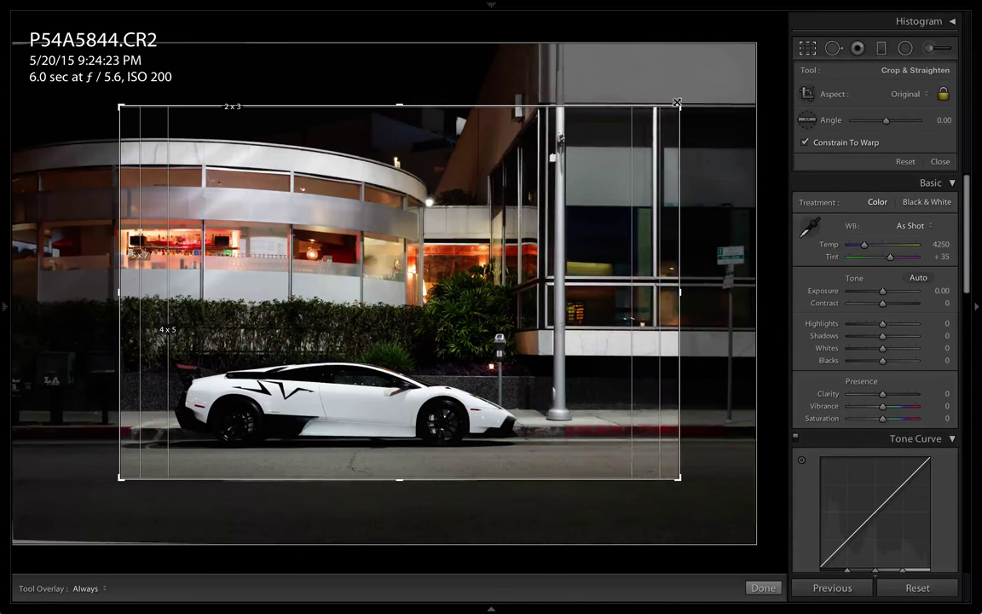
key(Return)
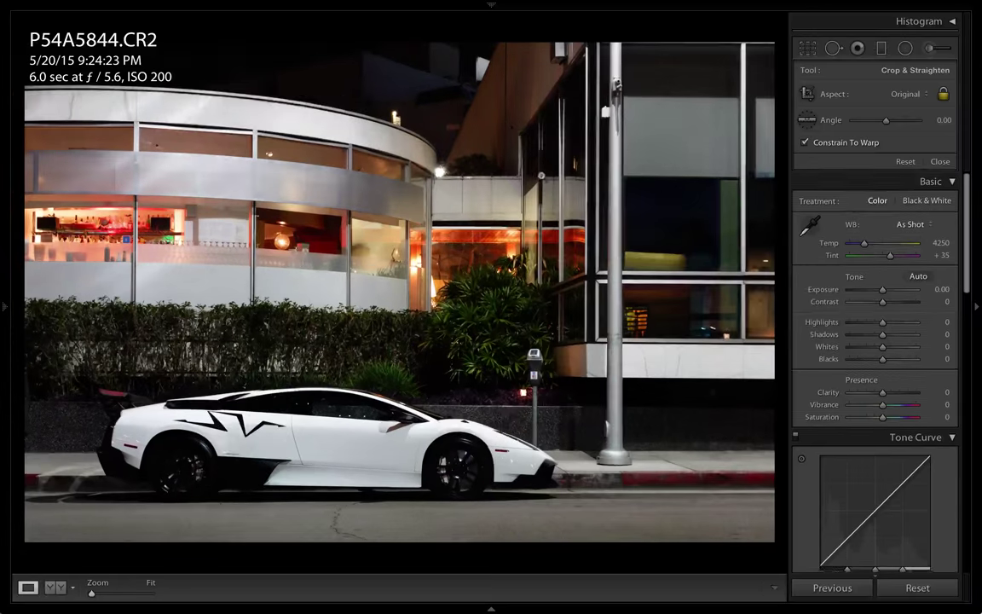
- Straighten the crop with an angle of 0.84 and shift its frame up to leave less road below the car
key(r)
key(o)
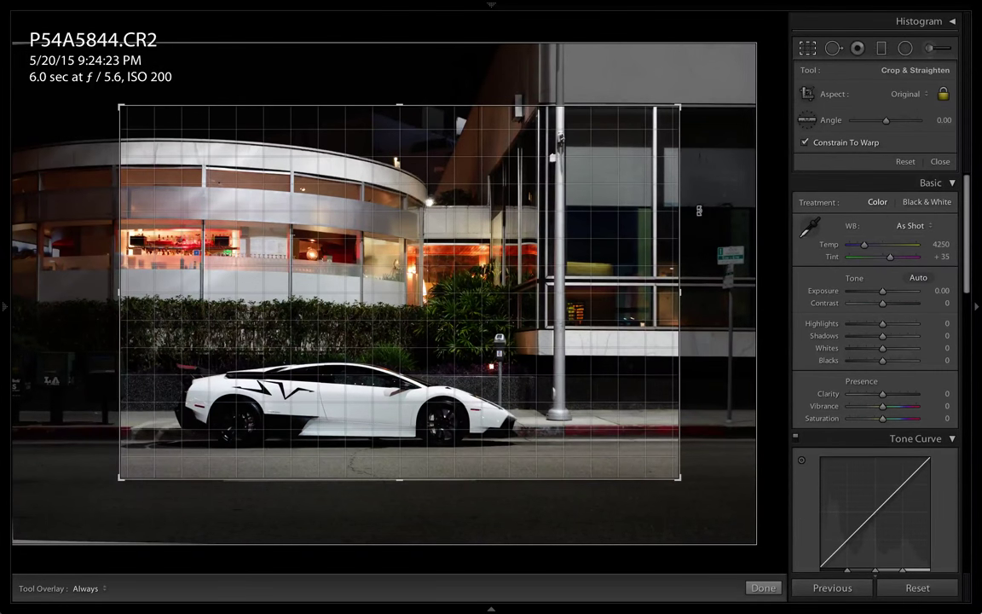
drag(698, 210, 699, 216)
key(Return)
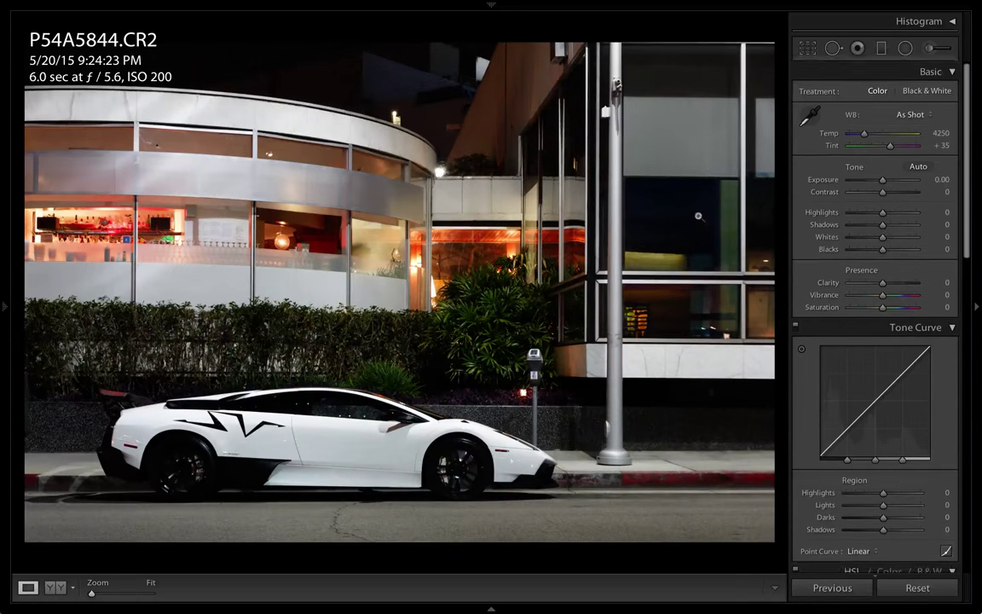
key(r)
drag(518, 295, 516, 308)
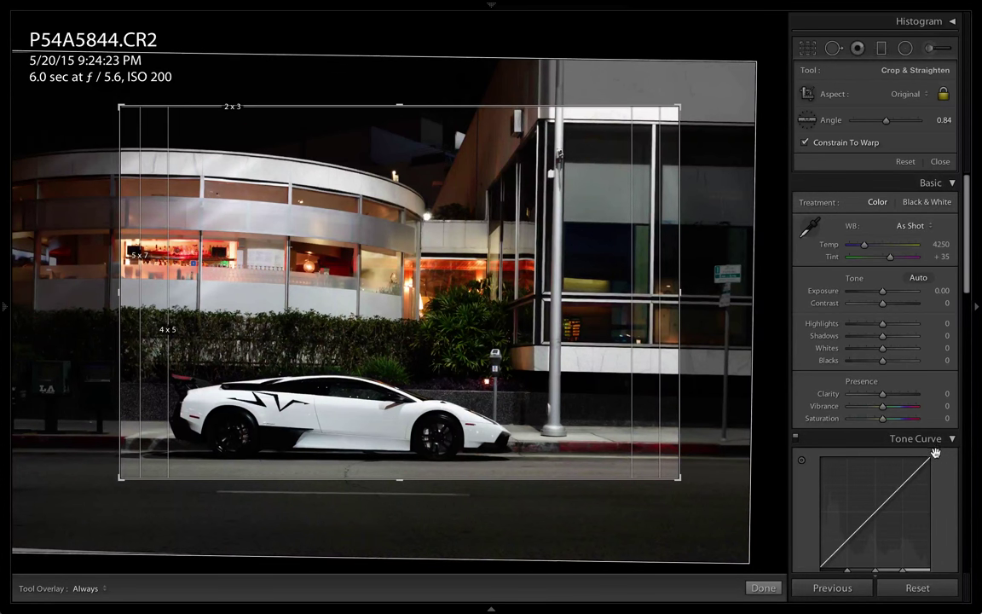
key(Return)
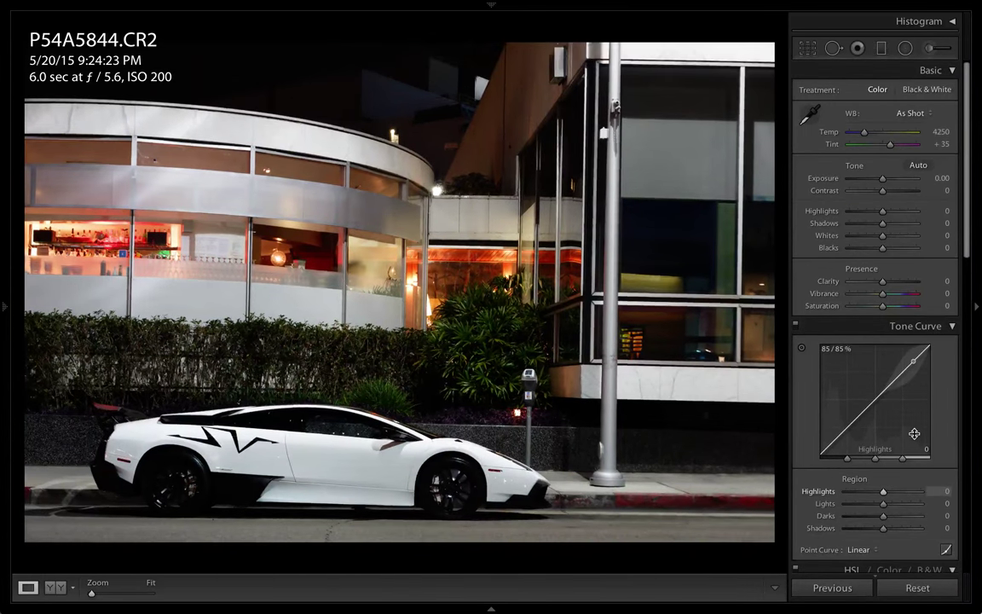
- Set the white balance to temperature 4347 and tint +30, and compare the photo with its before version
key(XF86MonBrightnessUp)
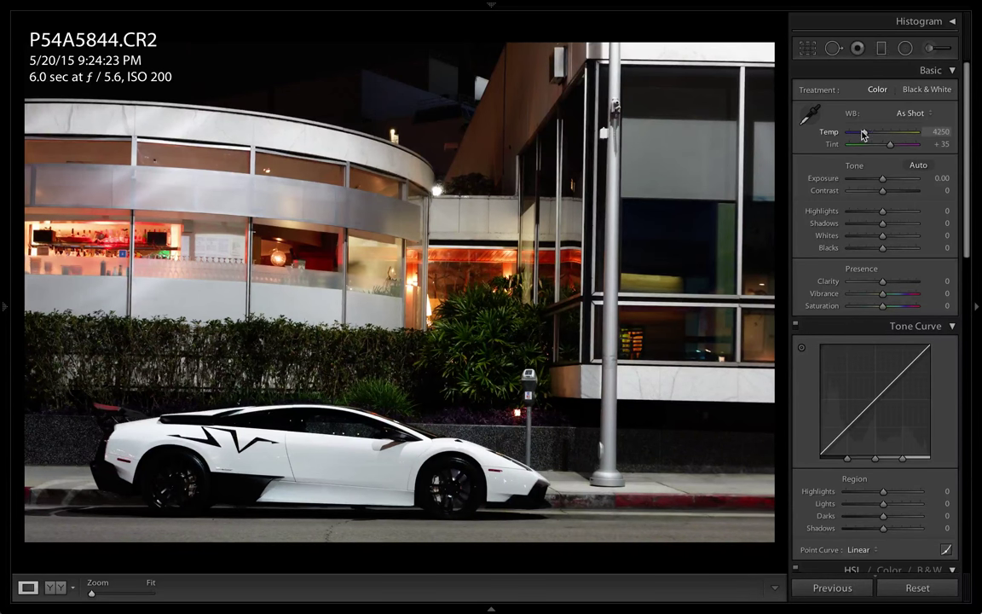
drag(863, 135, 862, 138)
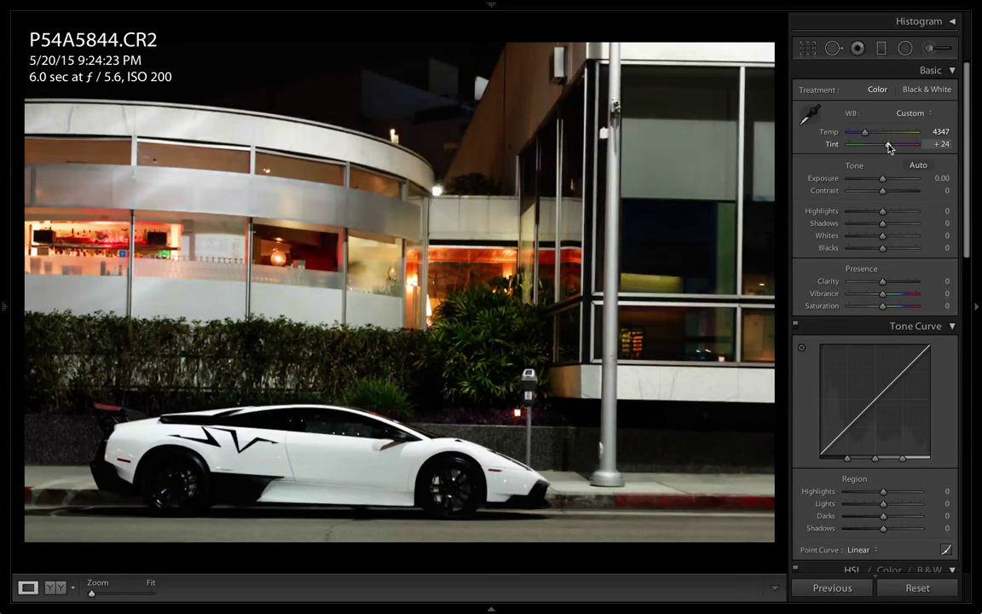
drag(889, 148, 890, 147)
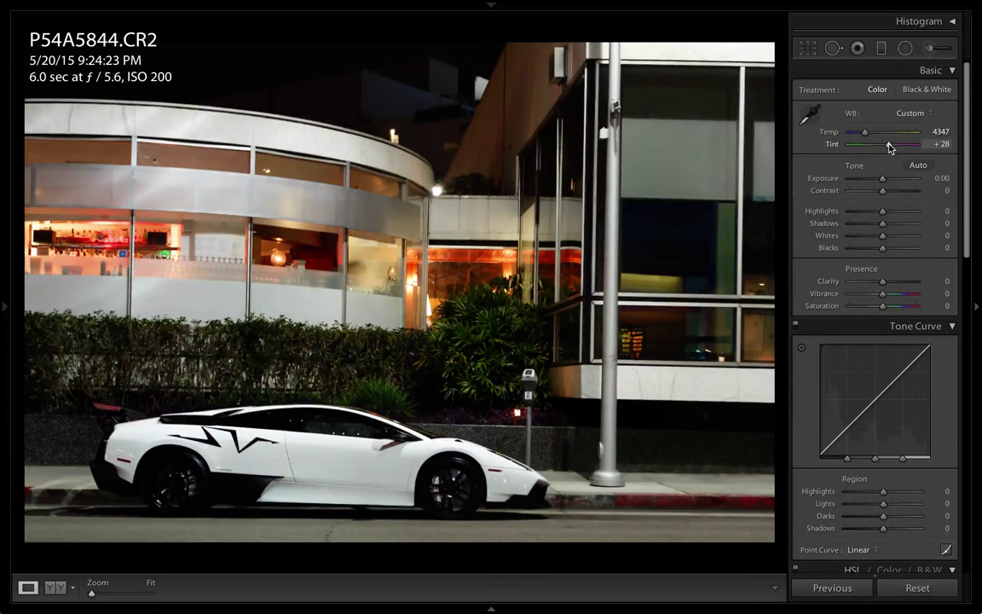
click(938, 146)
text(30)
key(Return)
key(backslash)
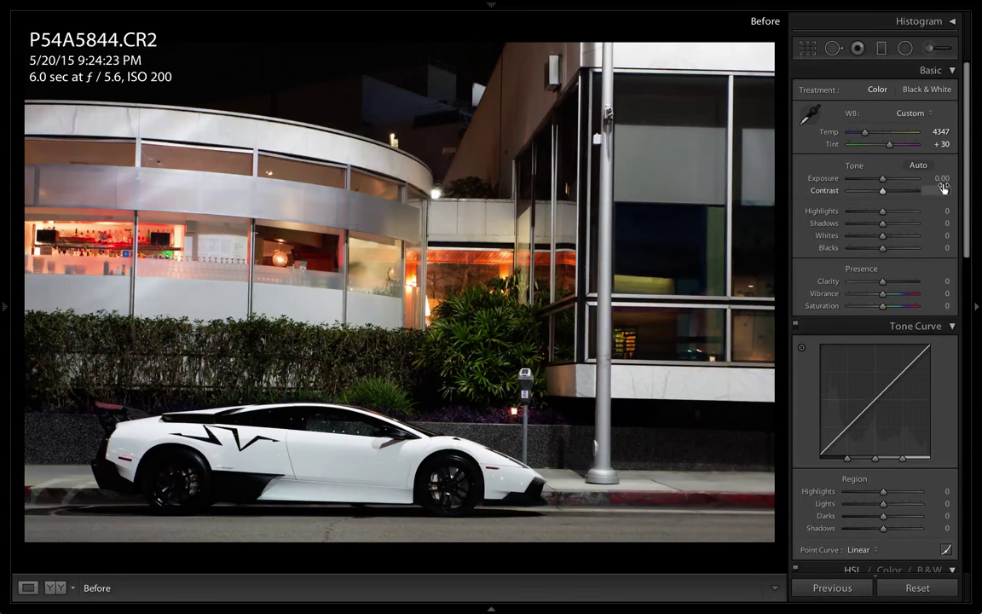
- Return from the before view to the edited photo and set exposure to +0.70 and contrast to +14
key(backslash)
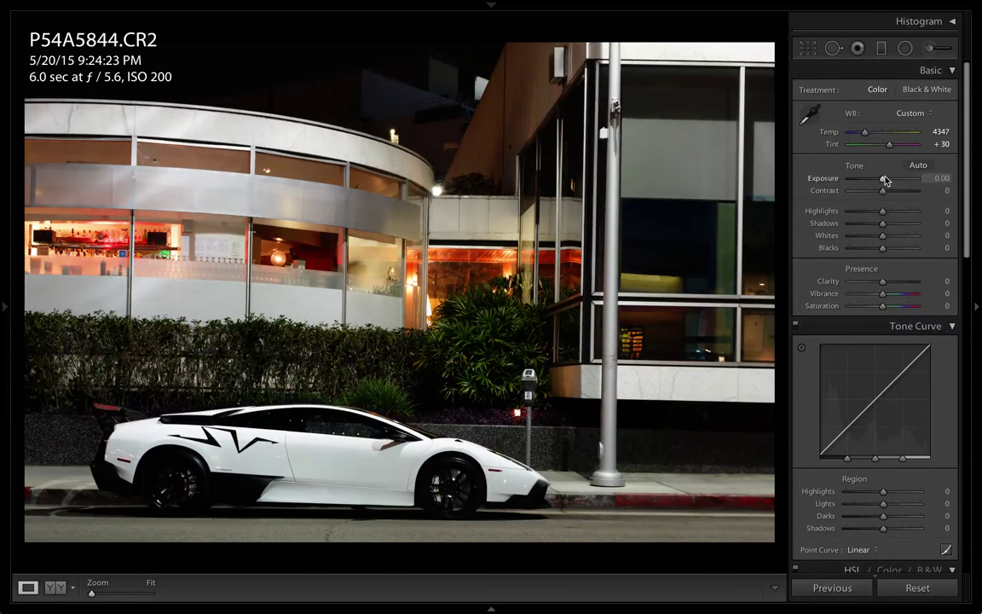
drag(882, 181, 887, 183)
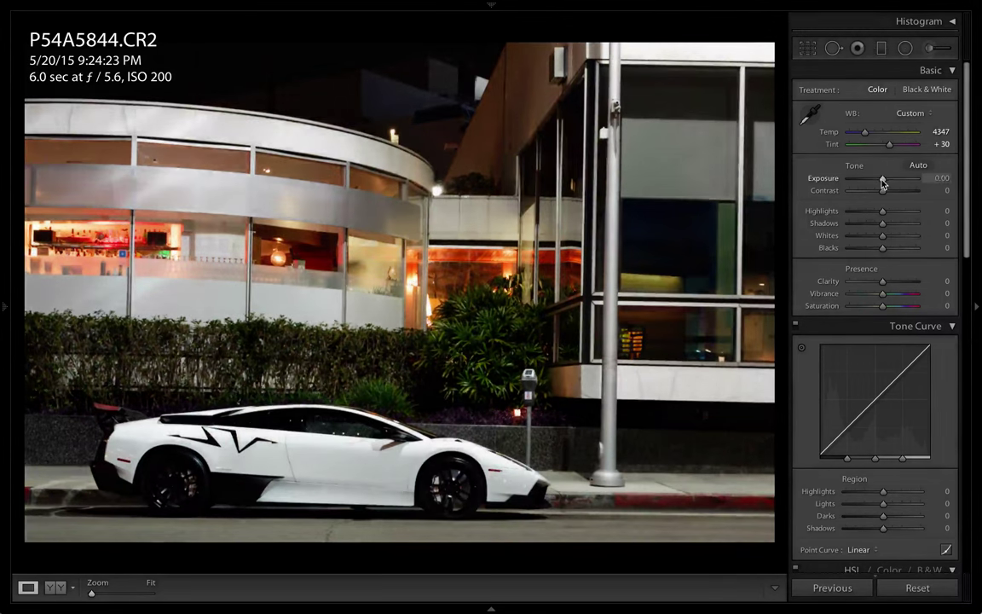
drag(885, 183, 886, 183)
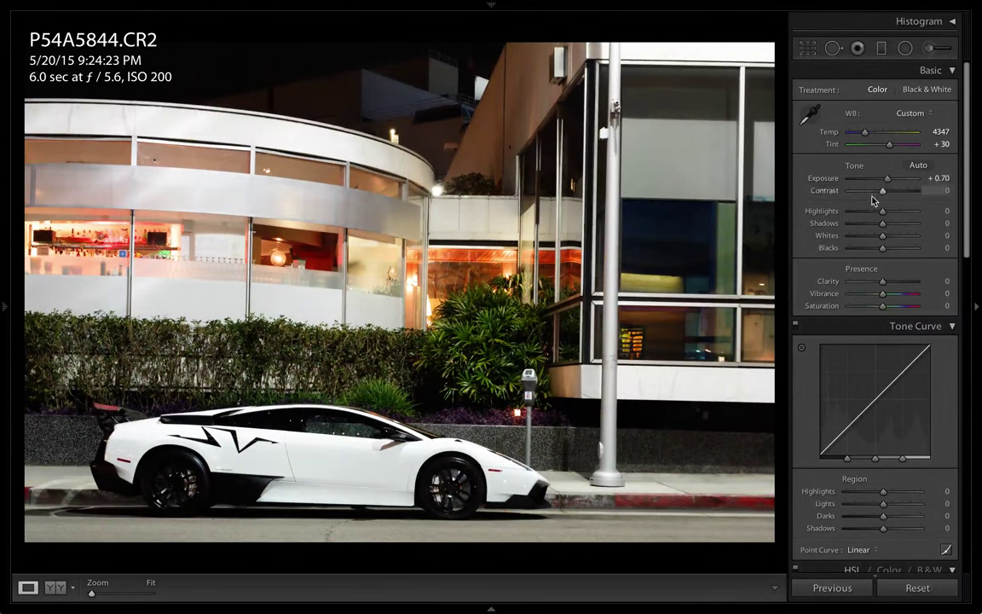
mouse_move(882, 191)
mouse_down()
mouse_move(867, 193)
mouse_move(884, 193)
mouse_up()
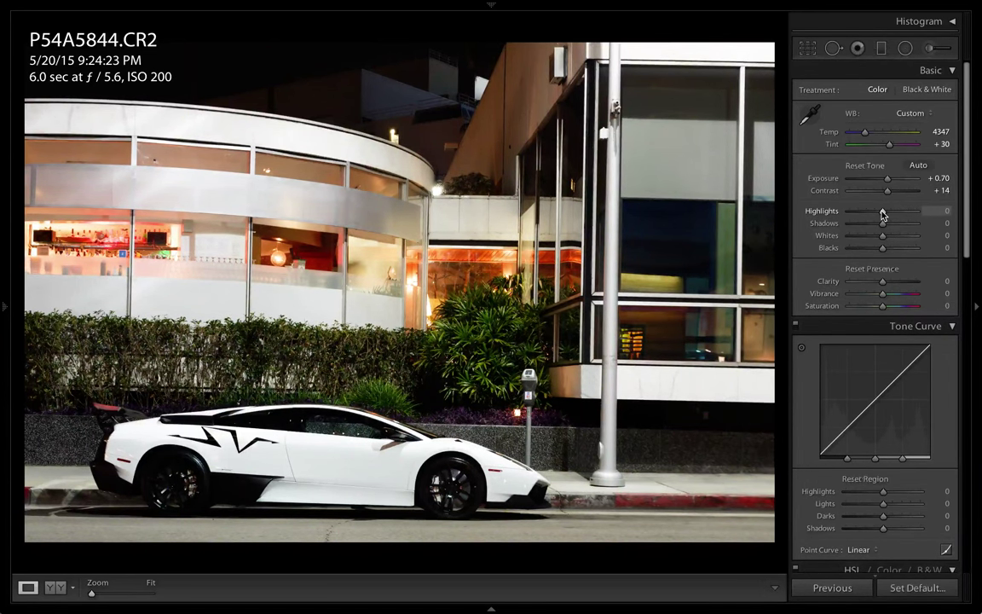
- Set highlights to -47, shadows to +31, whites to +24, blacks to -41, clarity to +14 and vibrance to +35
mouse_move(882, 214)
alt+mouse_down()
mouse_move(848, 217)
mouse_move(925, 219)
mouse_move(865, 222)
alt+mouse_up()
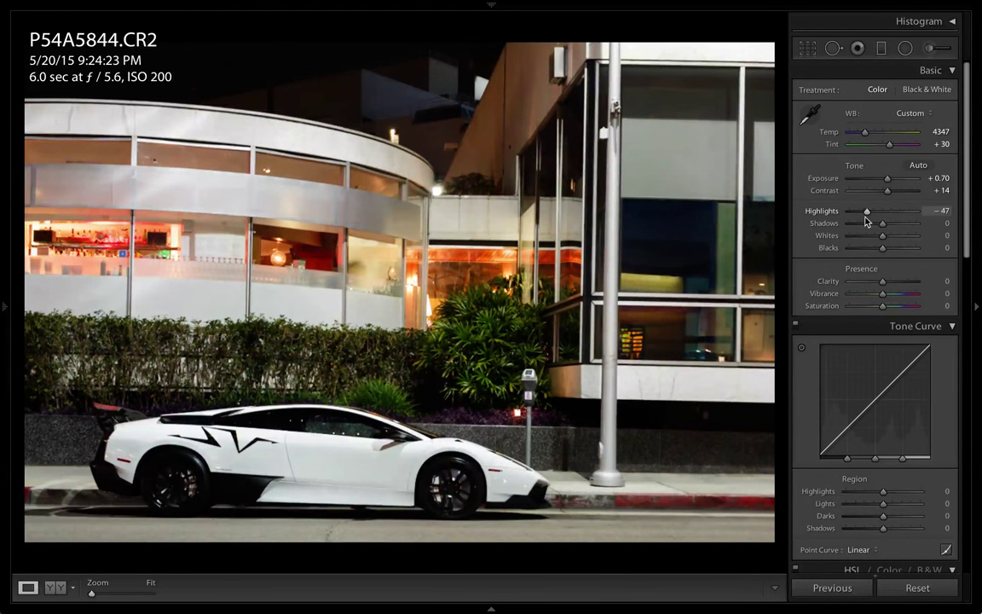
alt+click(866, 214)
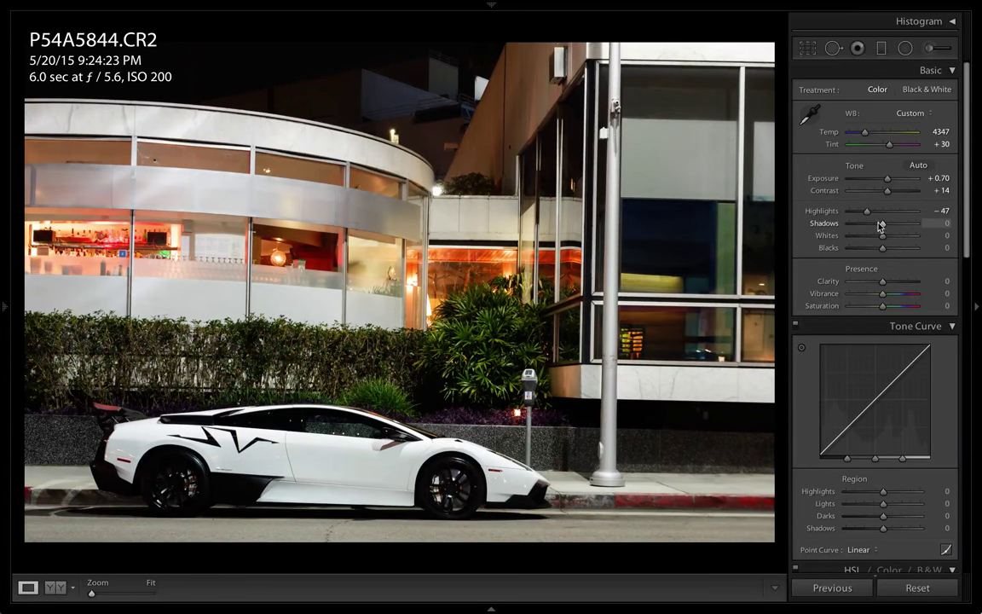
mouse_move(882, 224)
mouse_down()
mouse_move(894, 223)
mouse_move(886, 231)
mouse_up()
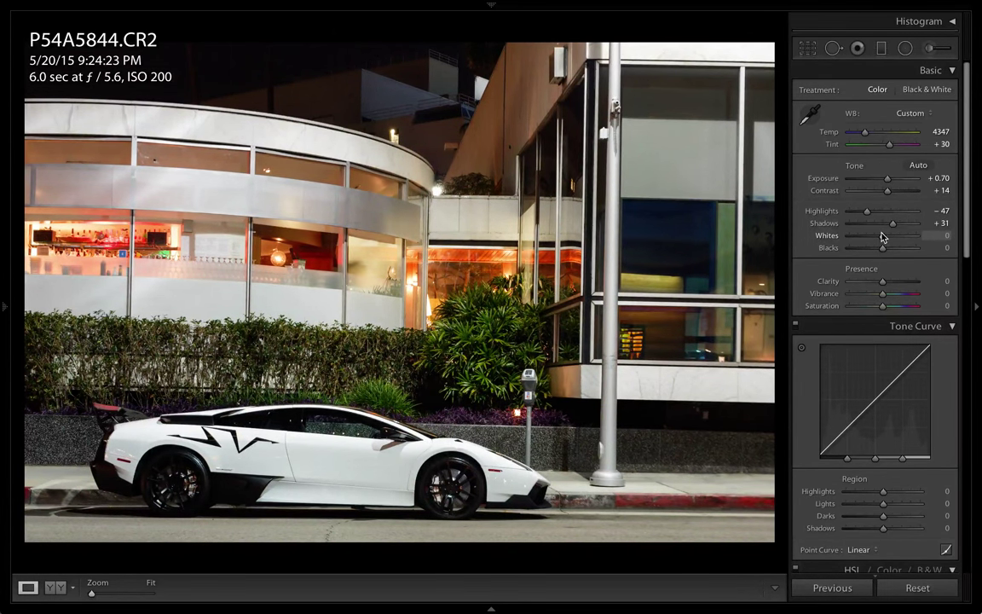
drag(882, 237, 886, 242)
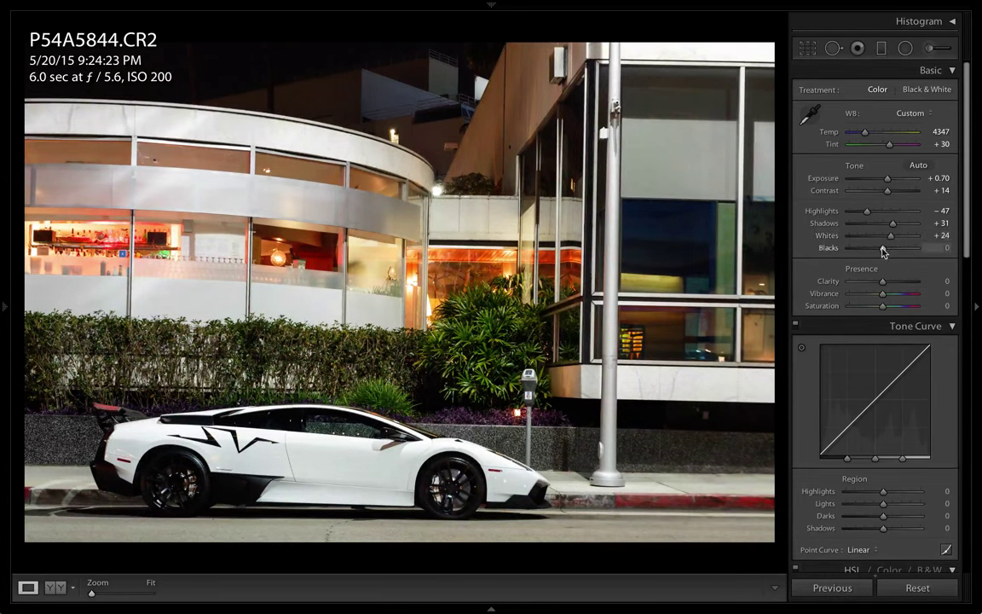
drag(882, 248, 866, 254)
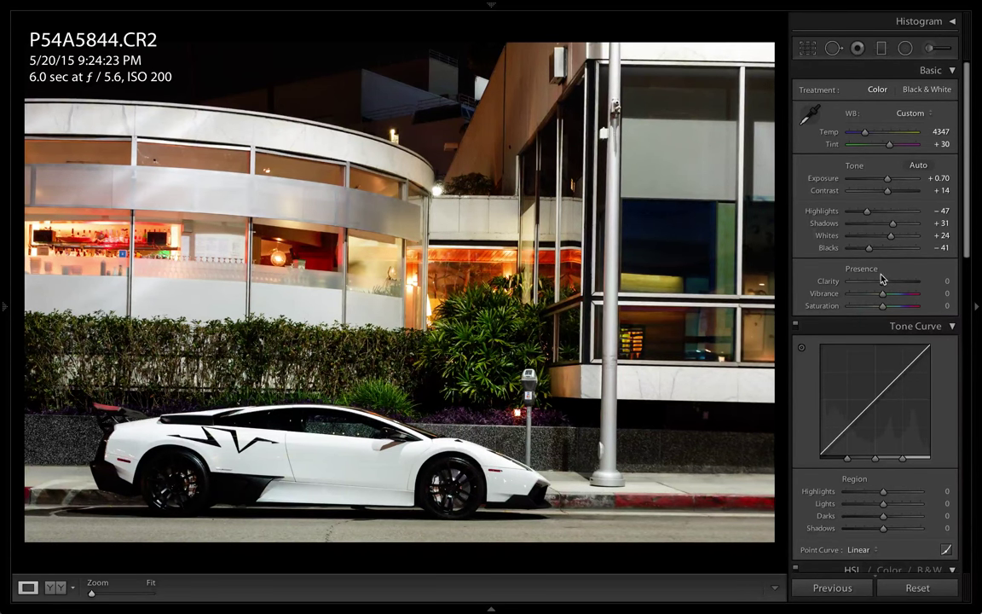
mouse_move(883, 281)
mouse_down()
mouse_move(905, 282)
mouse_move(883, 290)
mouse_move(921, 288)
mouse_move(884, 288)
mouse_move(896, 297)
mouse_up()
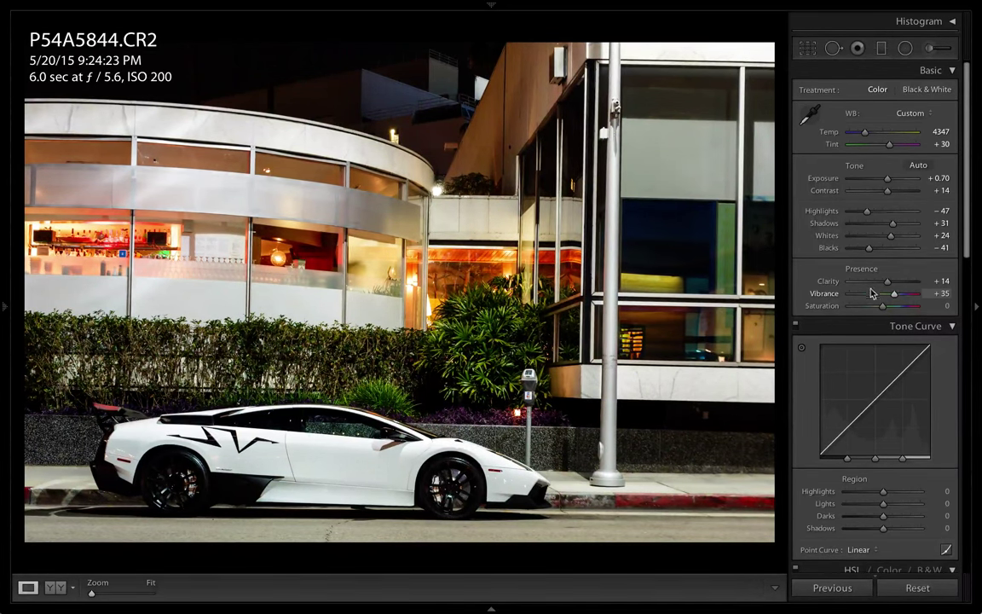
- Brighten the tone curve with lights at +14, darks at +5 and shadows at +5
scroll(869, 318, down, 1)
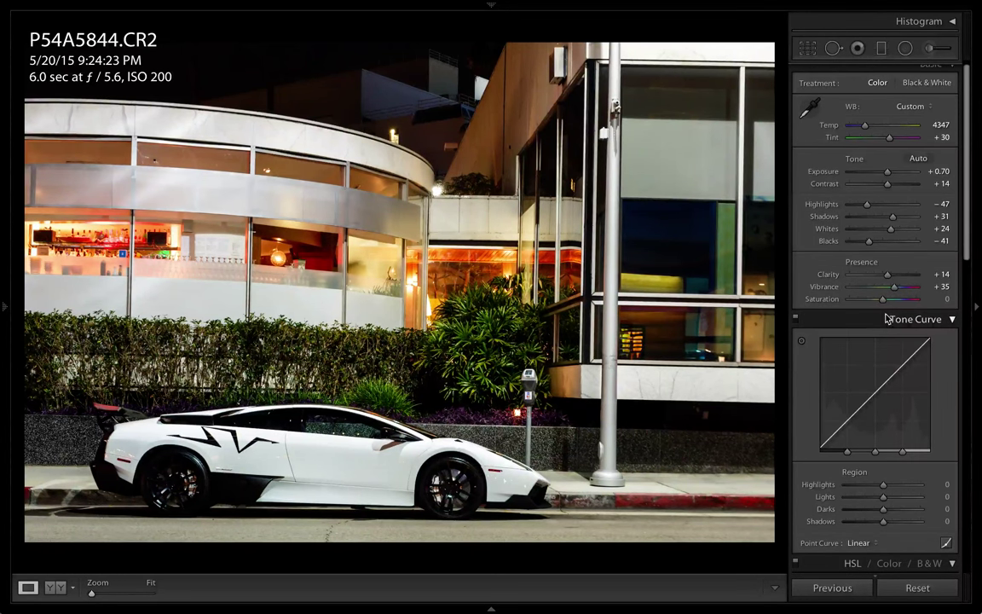
scroll(902, 335, down, 5)
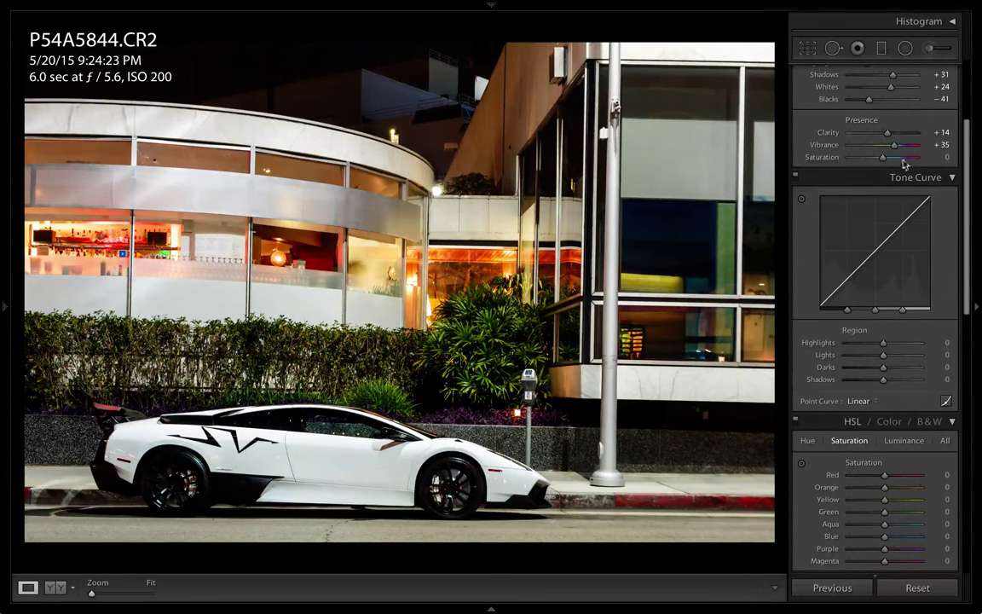
scroll(870, 324, down, 2)
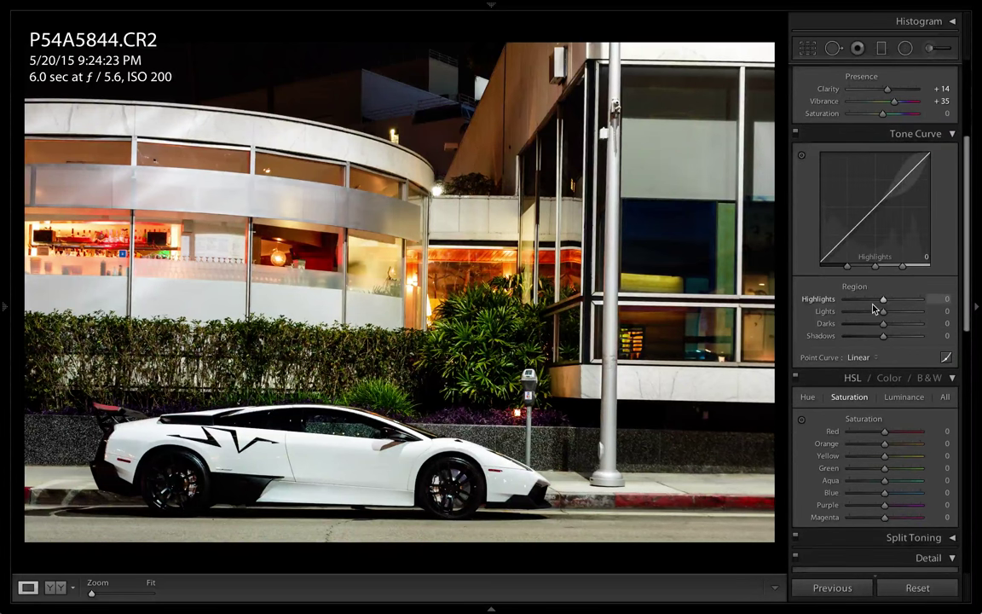
drag(883, 311, 886, 341)
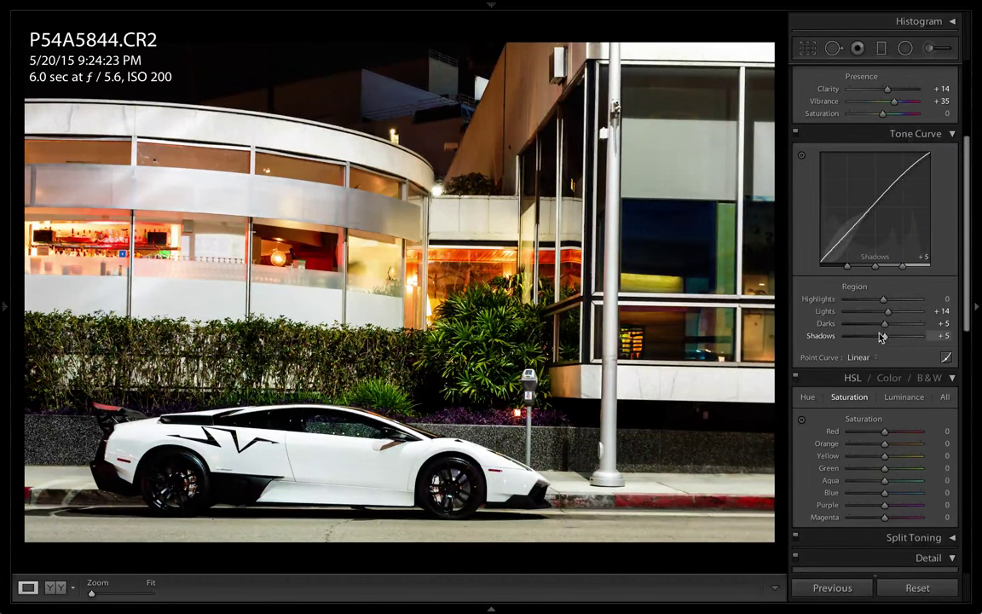
- Test the aqua saturation at +100 to find the tinted areas, reset it, and set it to -54
scroll(875, 338, down, 1)
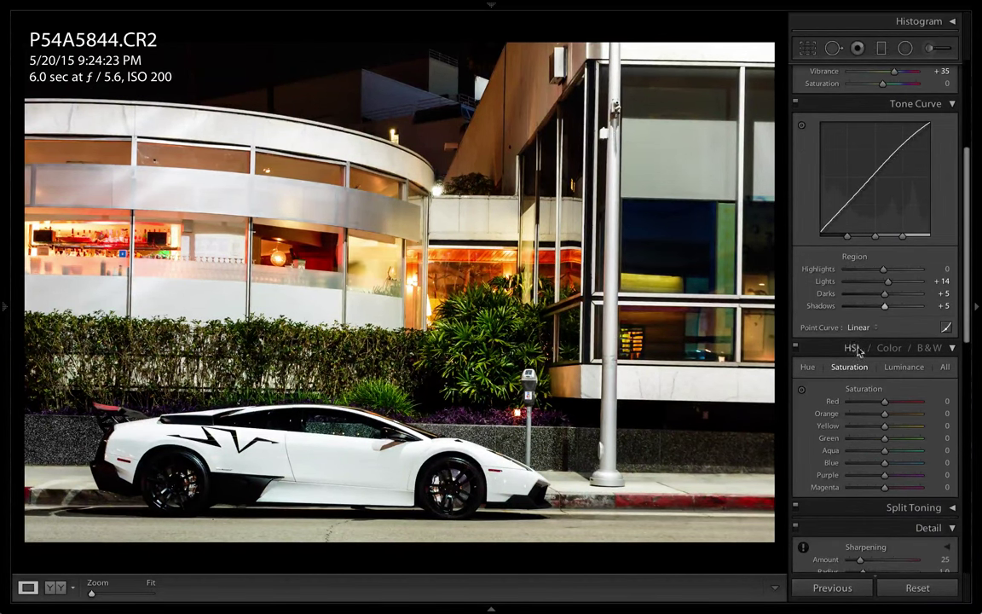
scroll(866, 340, down, 1)
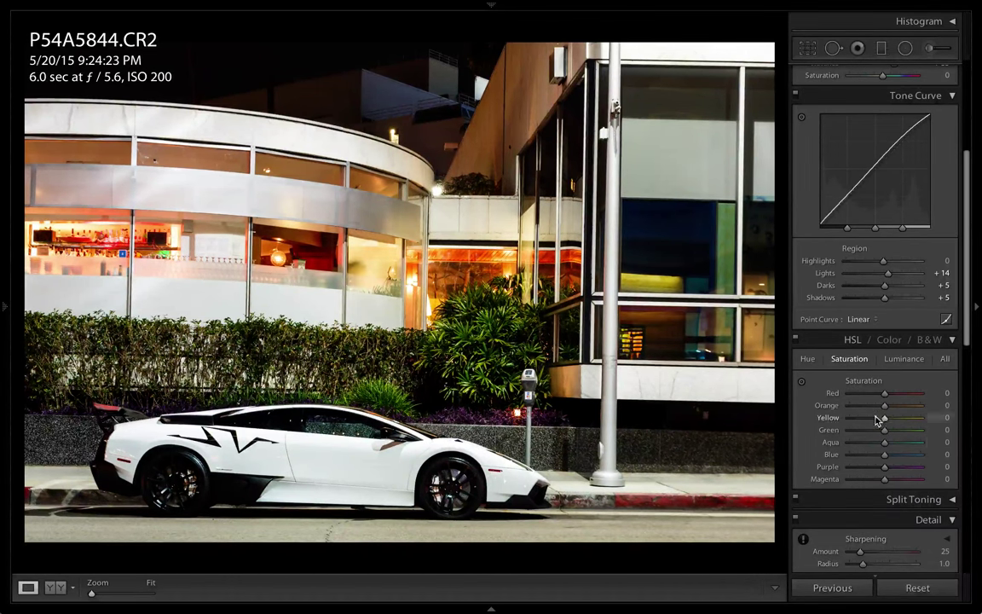
drag(885, 442, 942, 449)
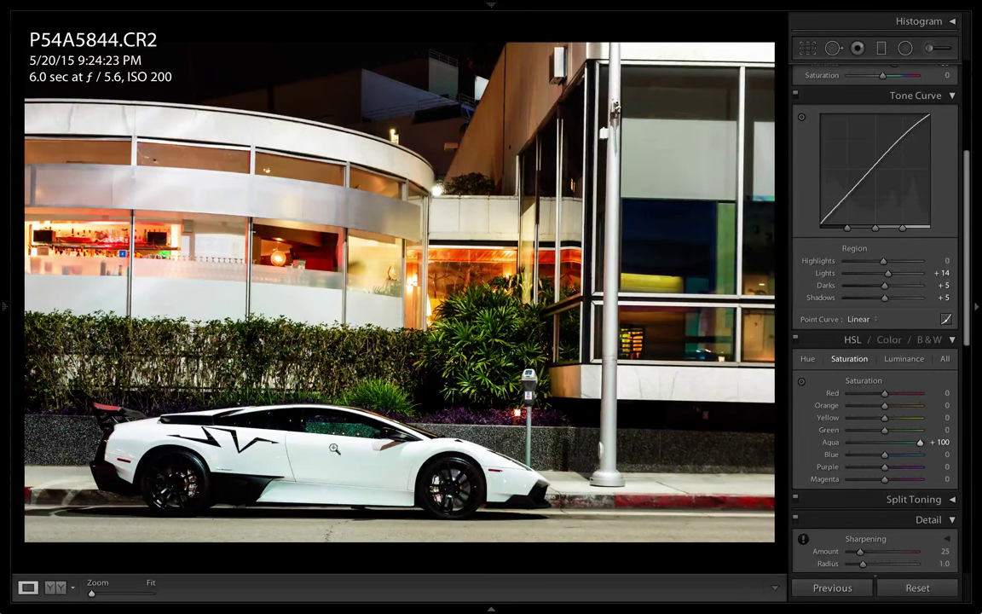
double_click(834, 443)
drag(884, 445, 849, 446)
- Add a graduated filter fading from the road up to the hedge's top edge, with its effects reset, highlights -7 and shadows 10
click(880, 49)
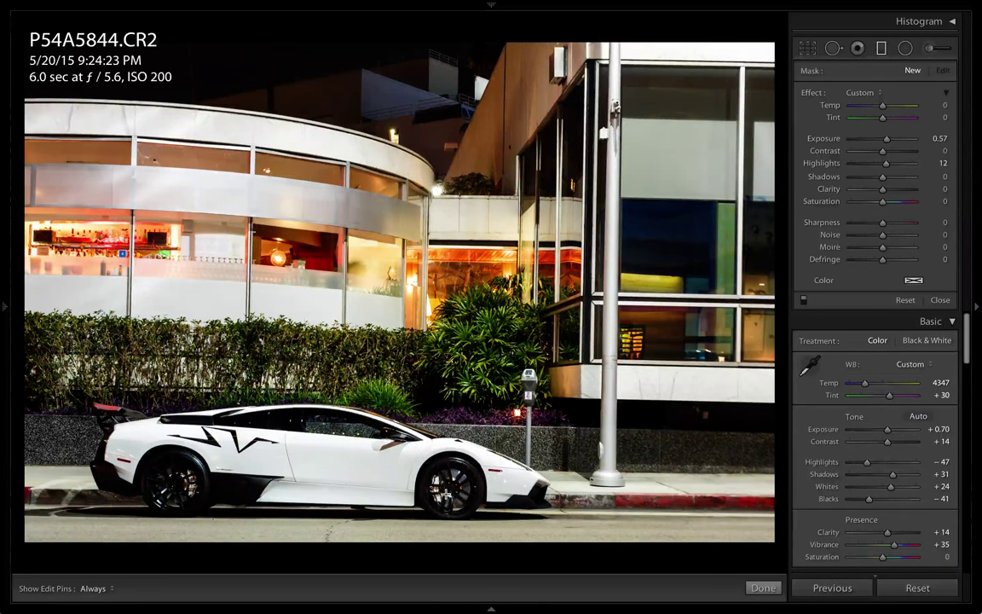
drag(451, 504, 458, 309)
click(865, 92)
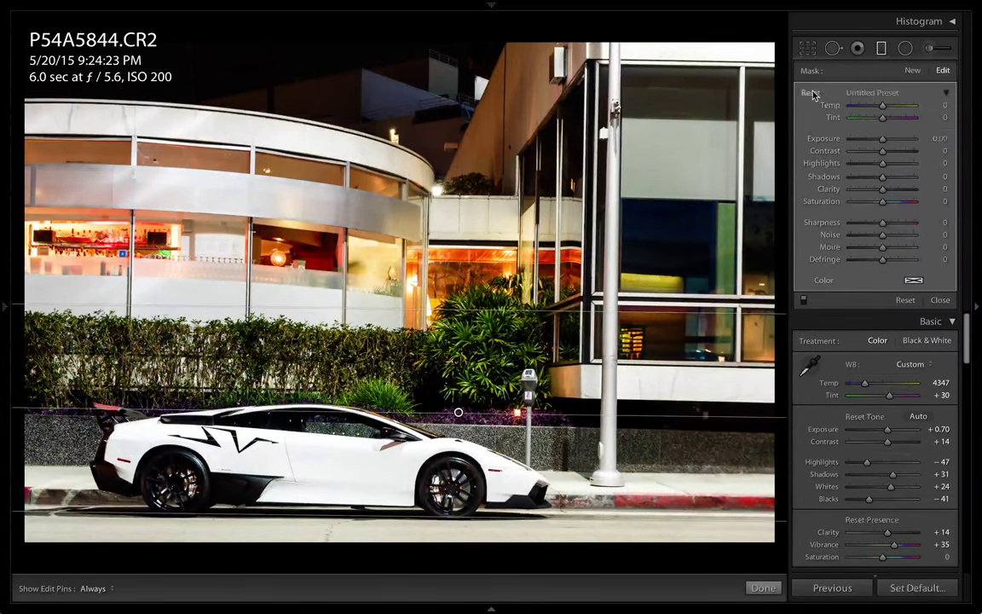
click(835, 124)
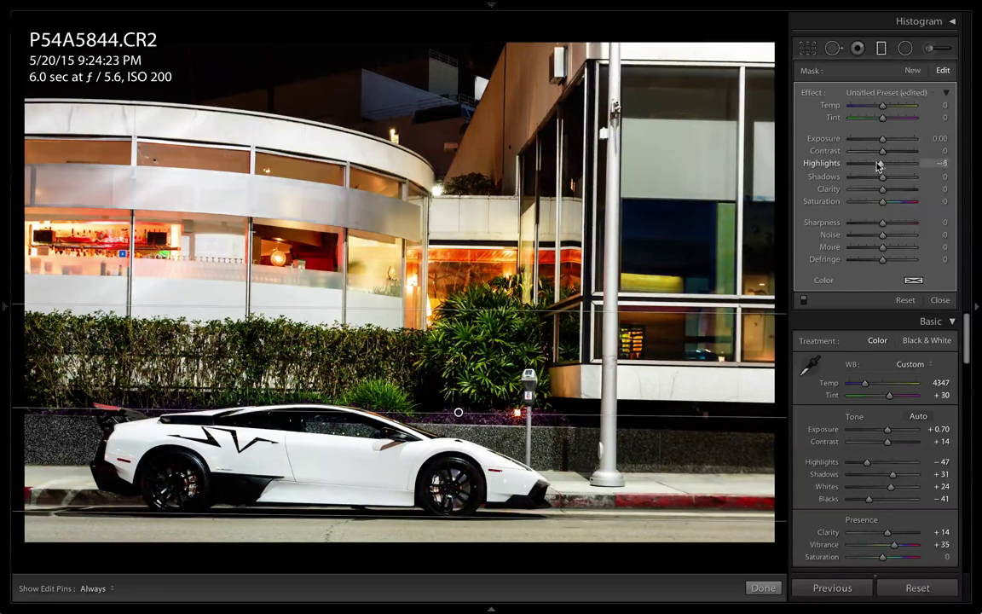
drag(878, 169, 881, 164)
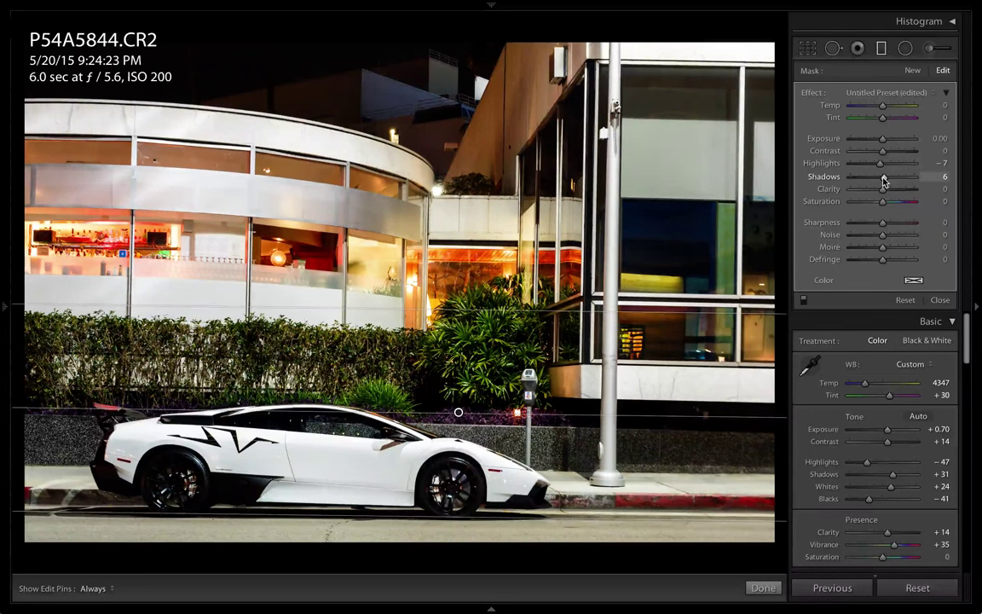
drag(882, 181, 886, 182)
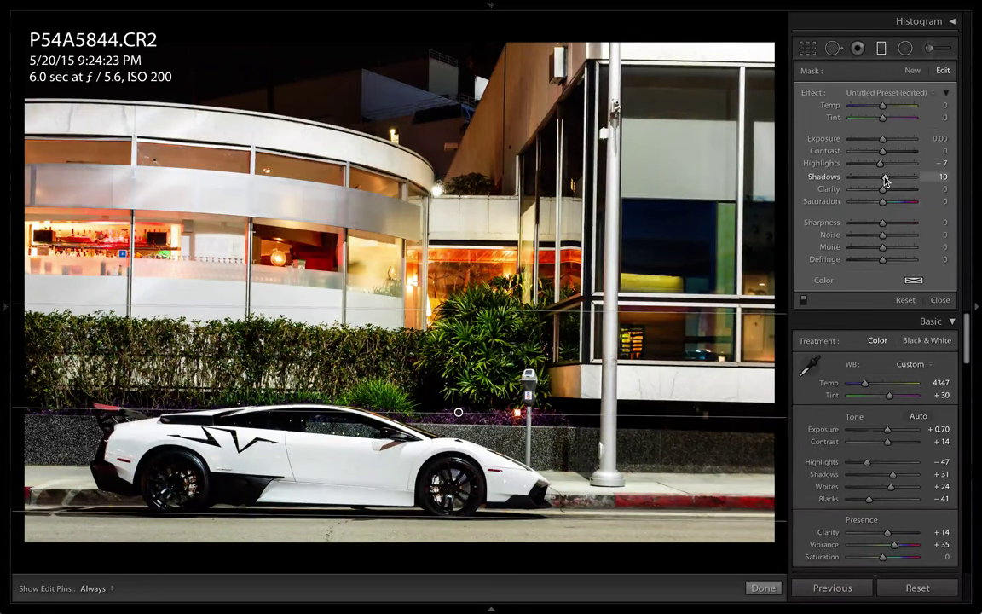
key(k)
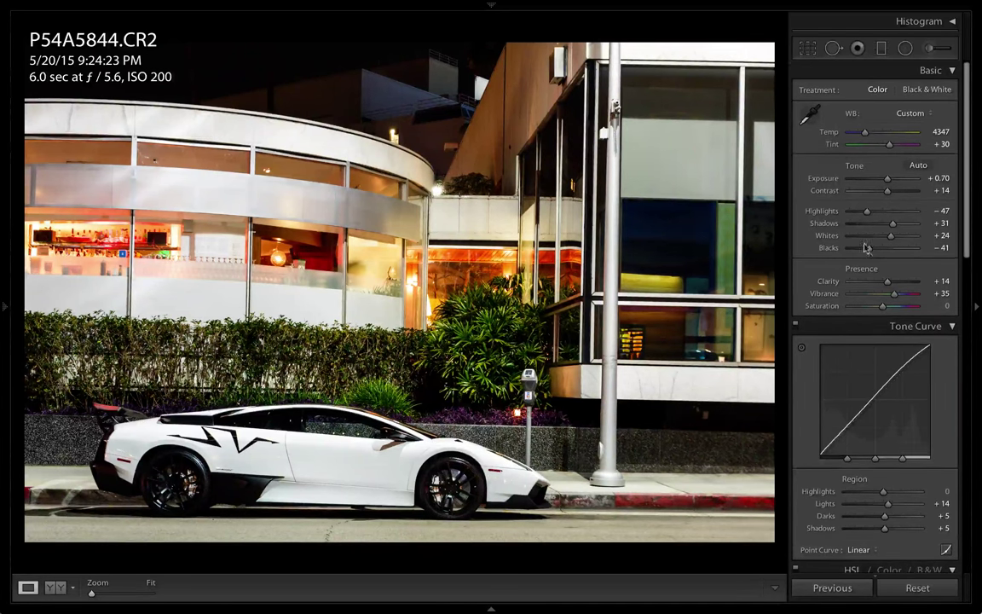
- Set the vertical perspective in the manual lens corrections to -2
scroll(904, 341, down, 10)
scroll(896, 368, down, 6)
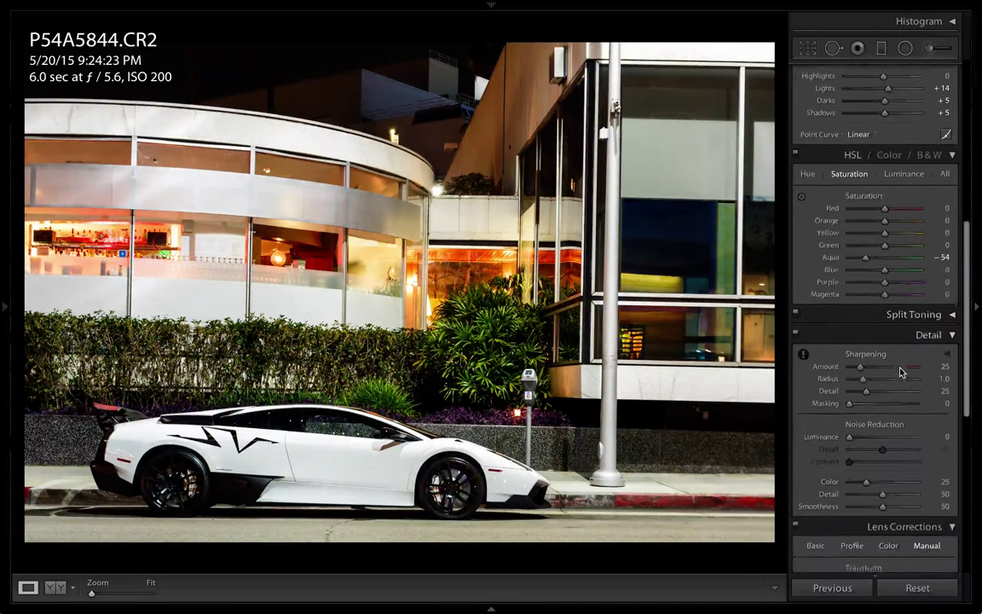
drag(881, 449, 881, 424)
click(942, 424)
text(-2)
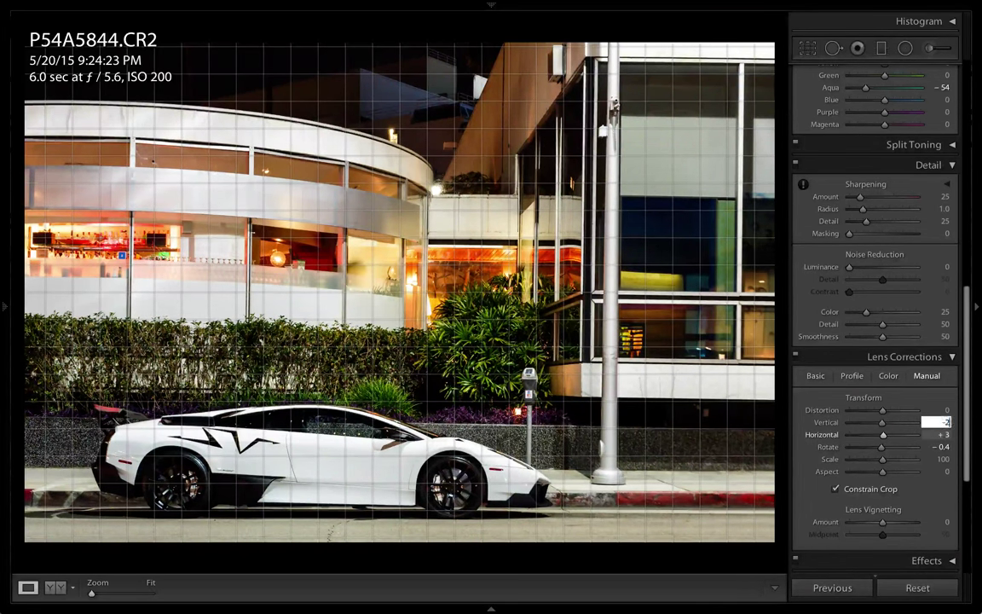
key(Return)
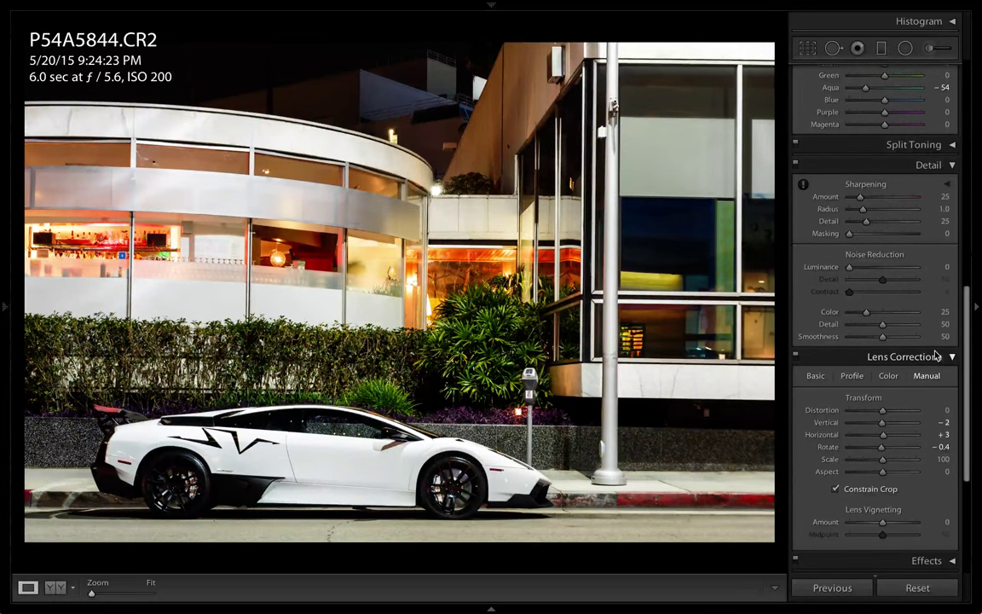
- Prepare an adjustment brush with its effects reset, feather 93, flow 75 and saturation -100
scroll(936, 355, up, 10)
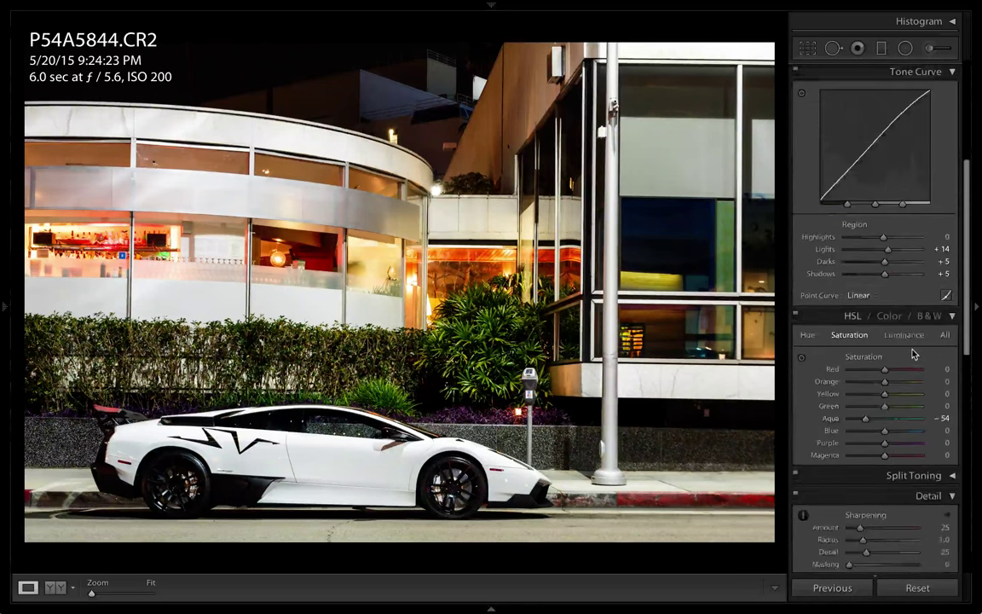
scroll(908, 354, up, 3)
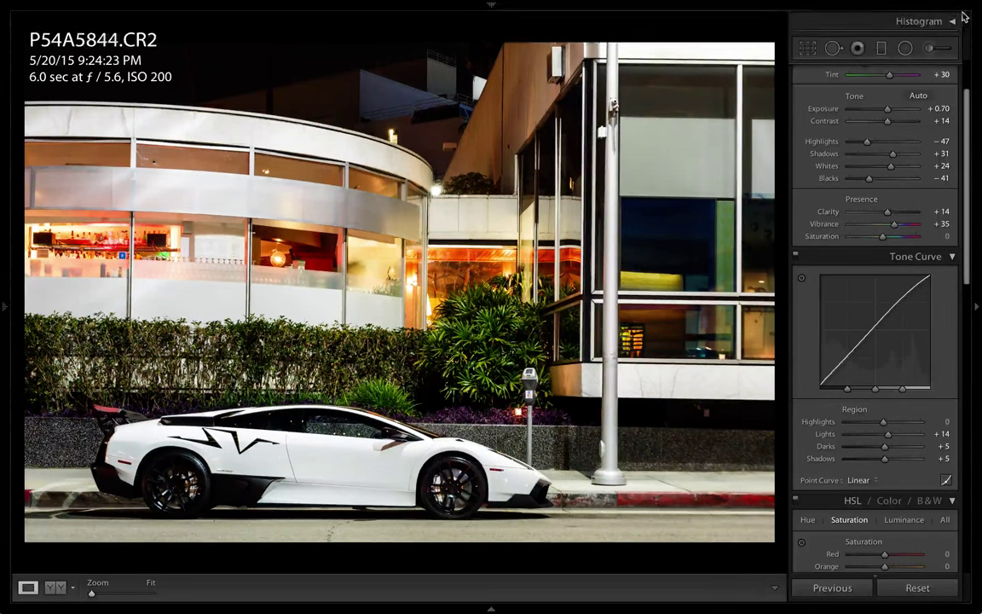
click(932, 51)
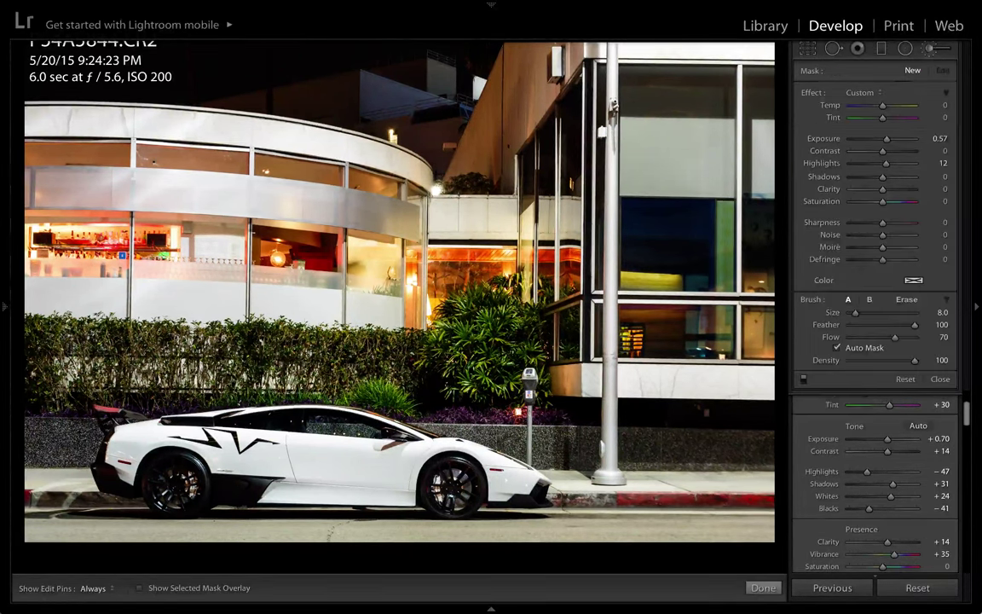
alt+click(811, 92)
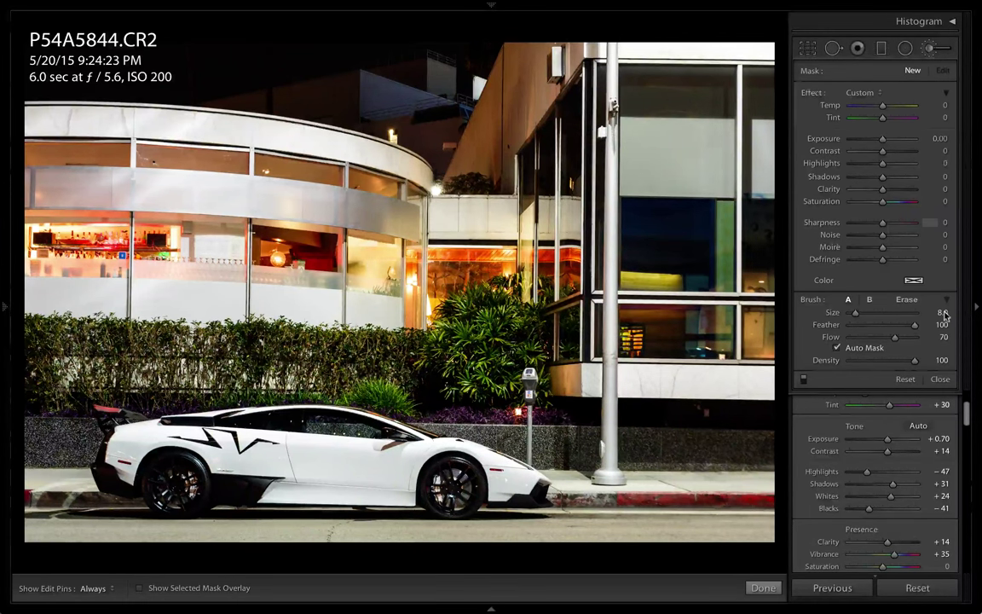
drag(914, 332, 899, 337)
drag(882, 202, 826, 204)
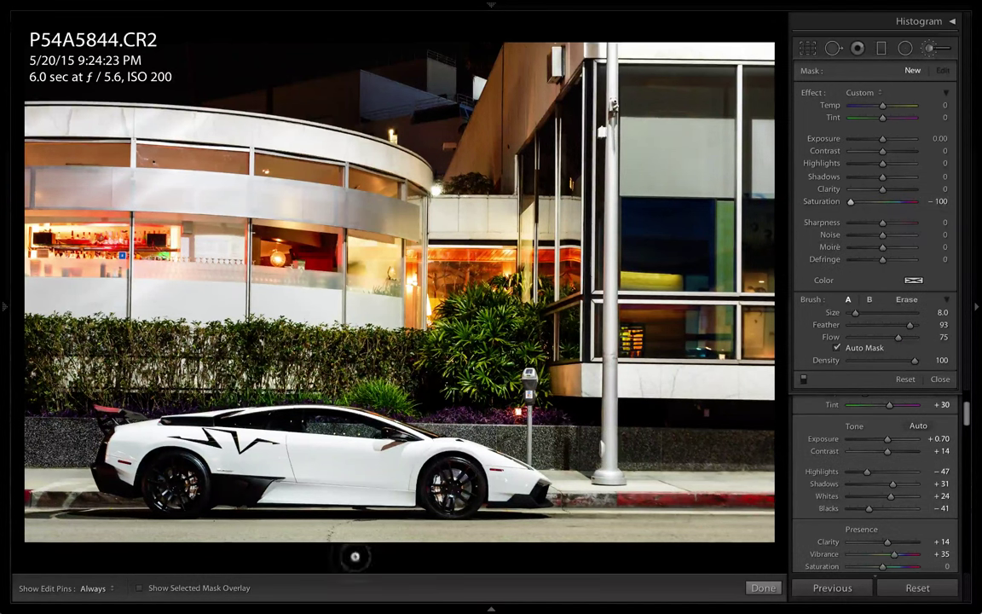
- Paint the saturation -100 brush over the road and sidewalk around the car, reducing the brush size to 6
key(h)
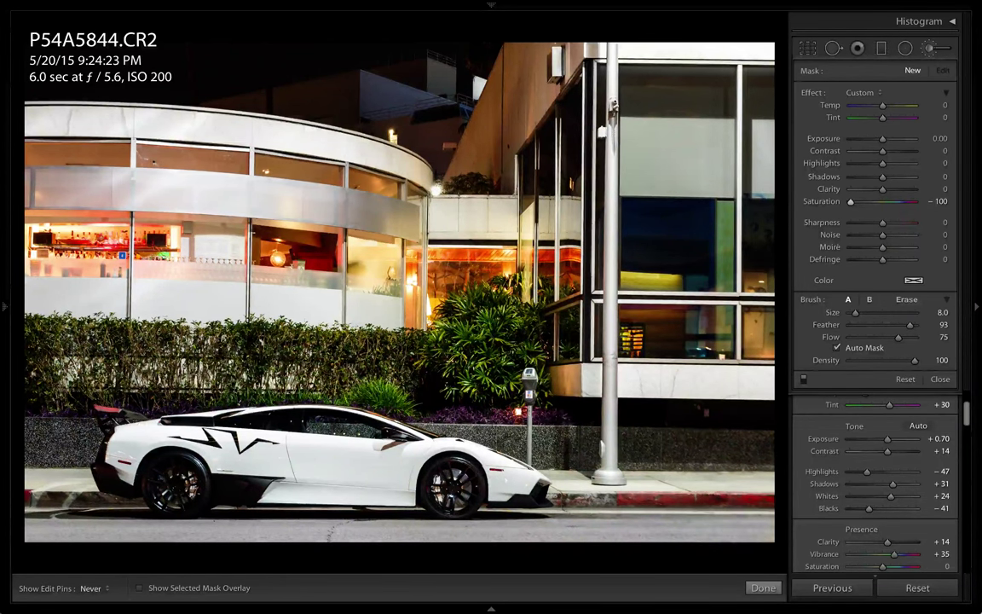
click(89, 531)
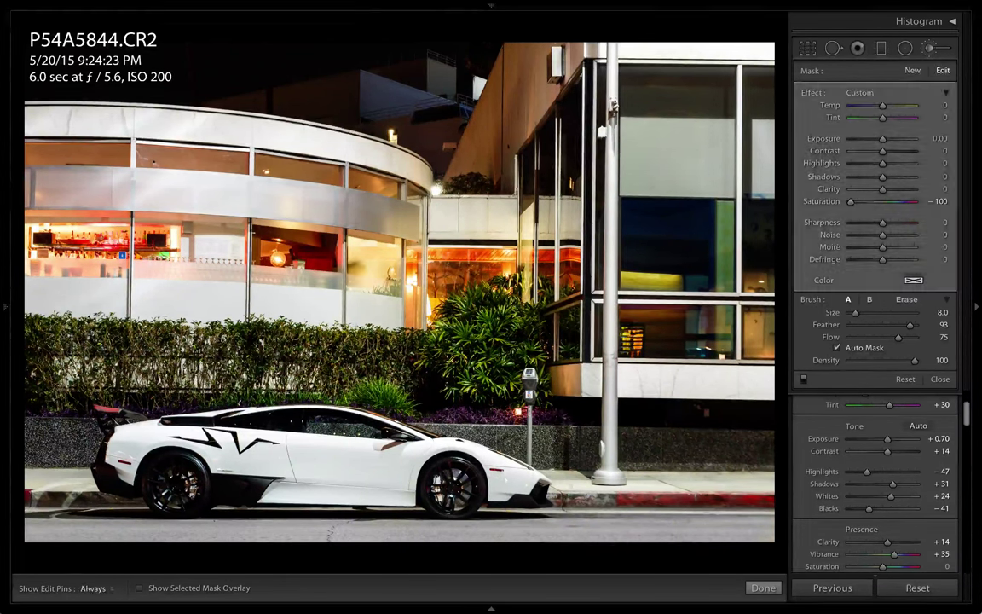
key([)
key([)
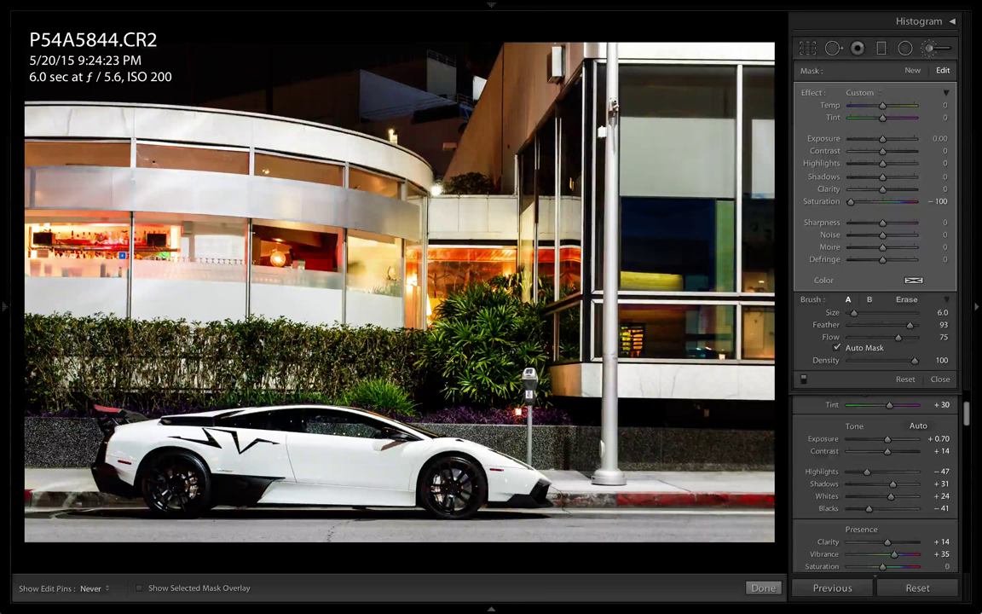
key(h)
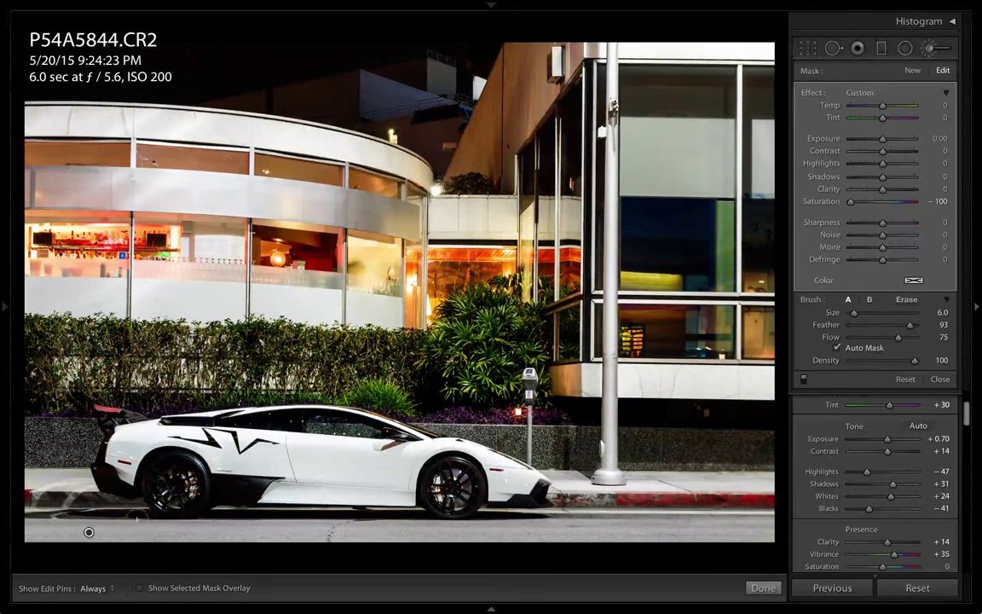
- Display the mask overlay, erase the mask where it spills onto the car's lower edge, and hide the overlay again
key(alt)
key(o)
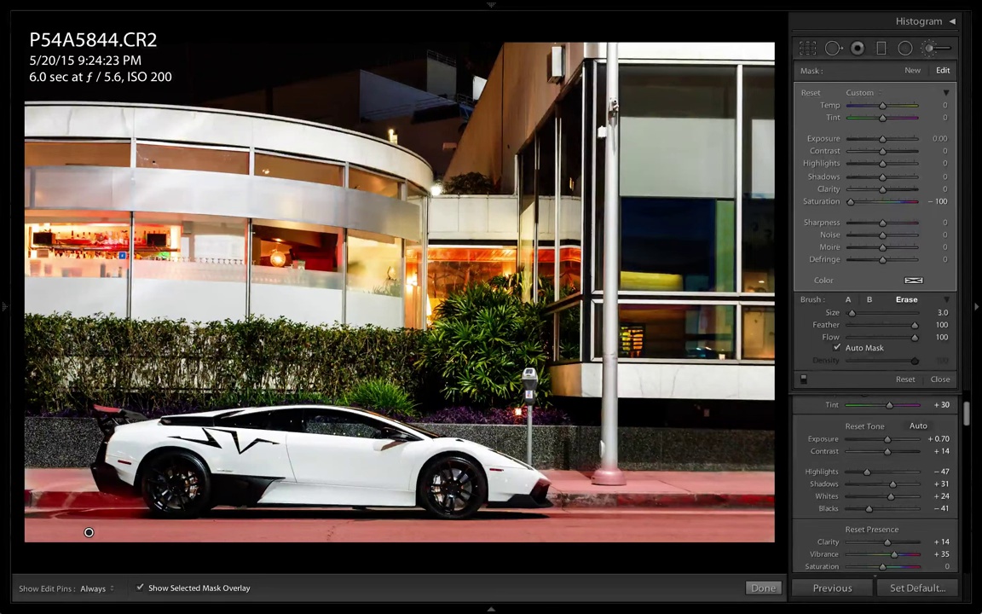
key(h)
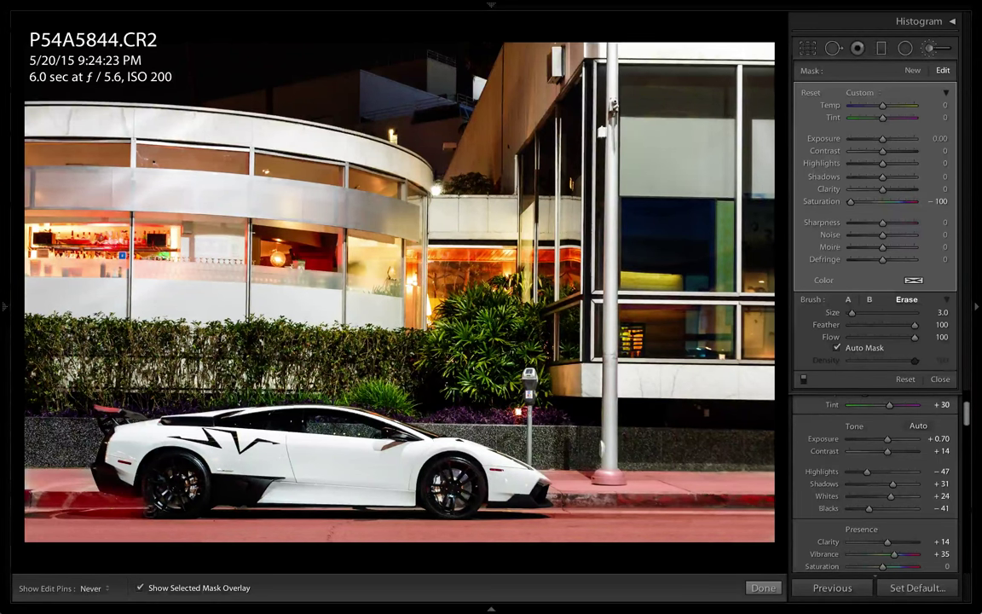
key(o)
key(h)
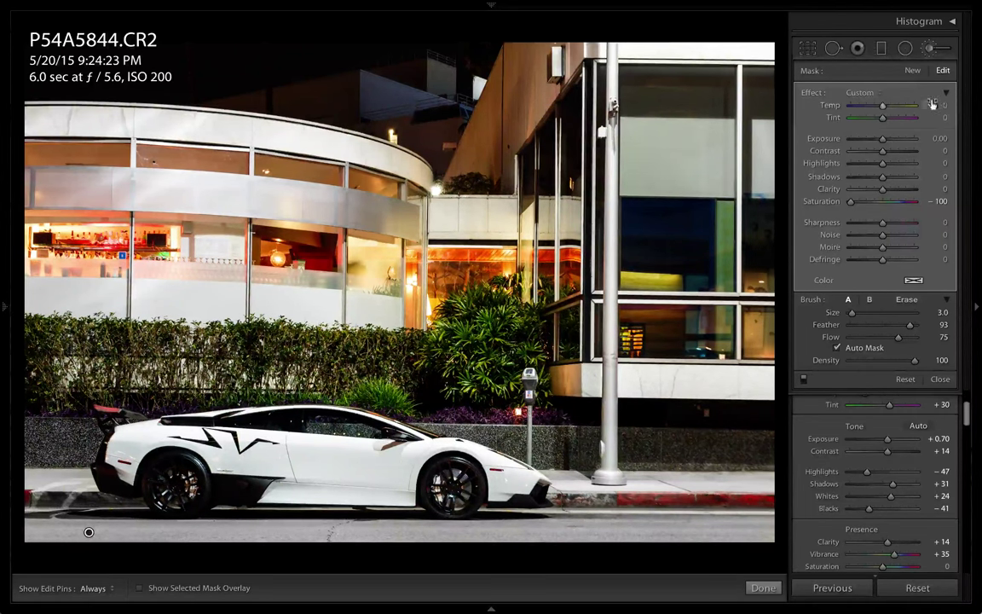
- Add a new adjustment brush with saturation 0 and shadows 38, and paint over both wheels with Auto Mask off
click(913, 72)
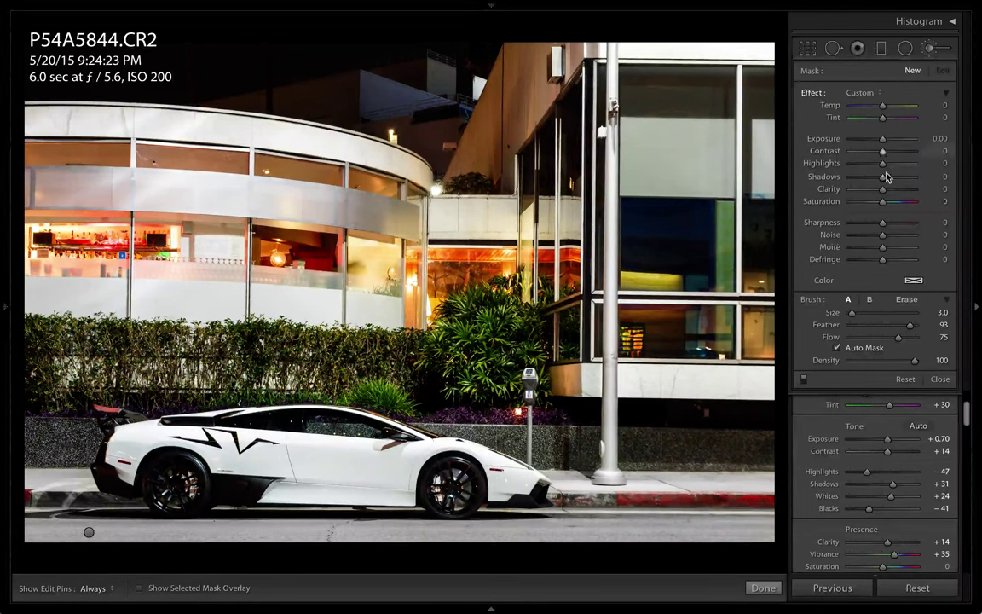
drag(885, 181, 894, 176)
scroll(160, 429, up, 2)
key(h)
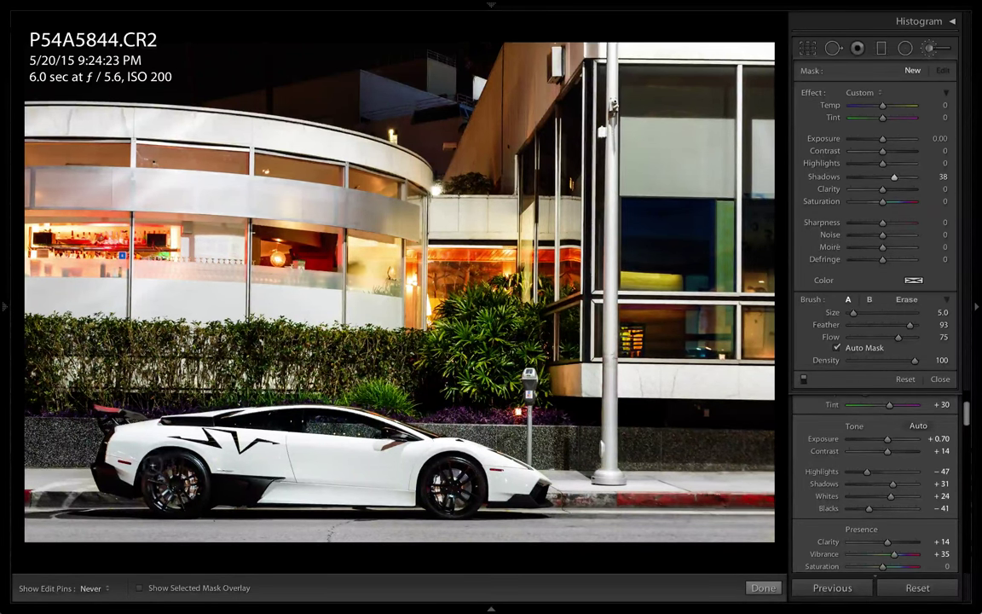
key(h)
key(bracketleft)
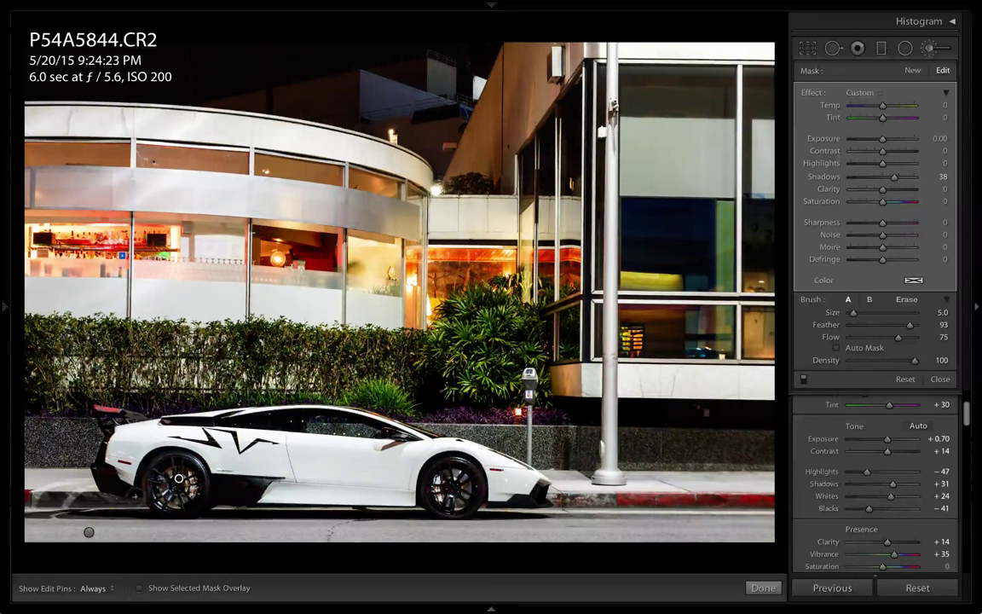
key(h)
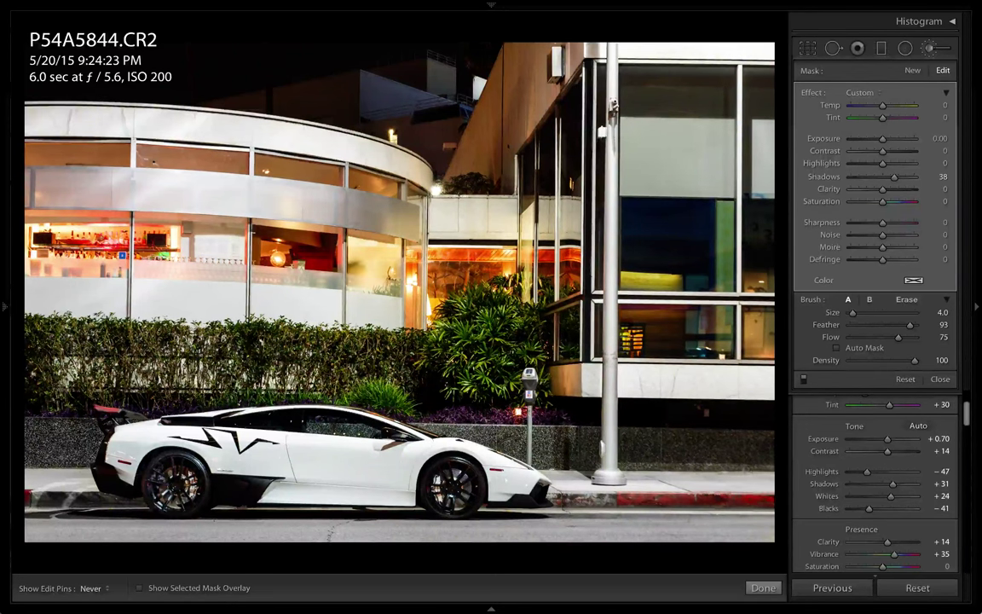
key(h)
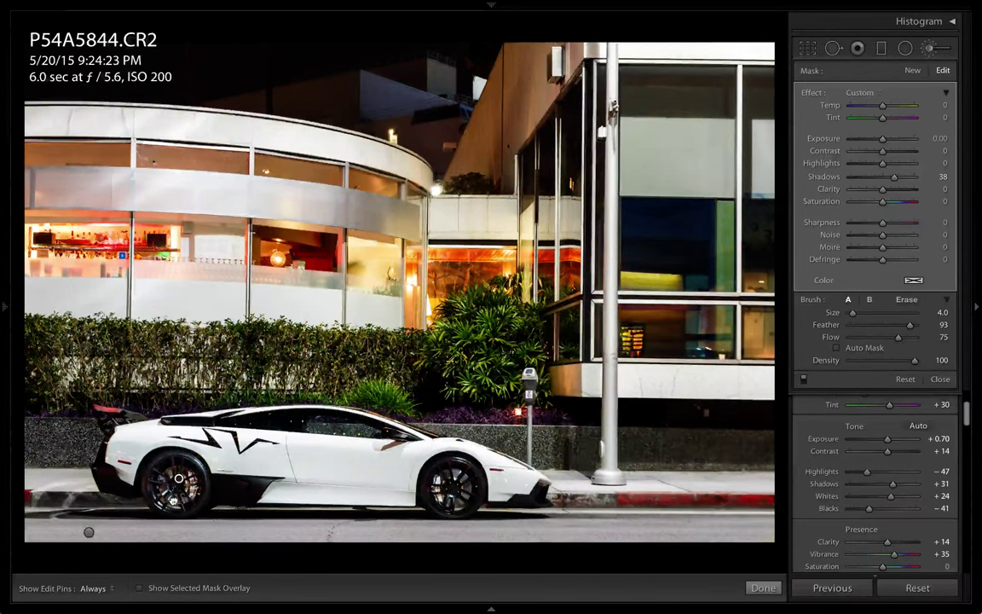
- Add a new adjustment brush with only saturation at -100 and paint over the rear wheel to remove its color
key(z)
key(Return)
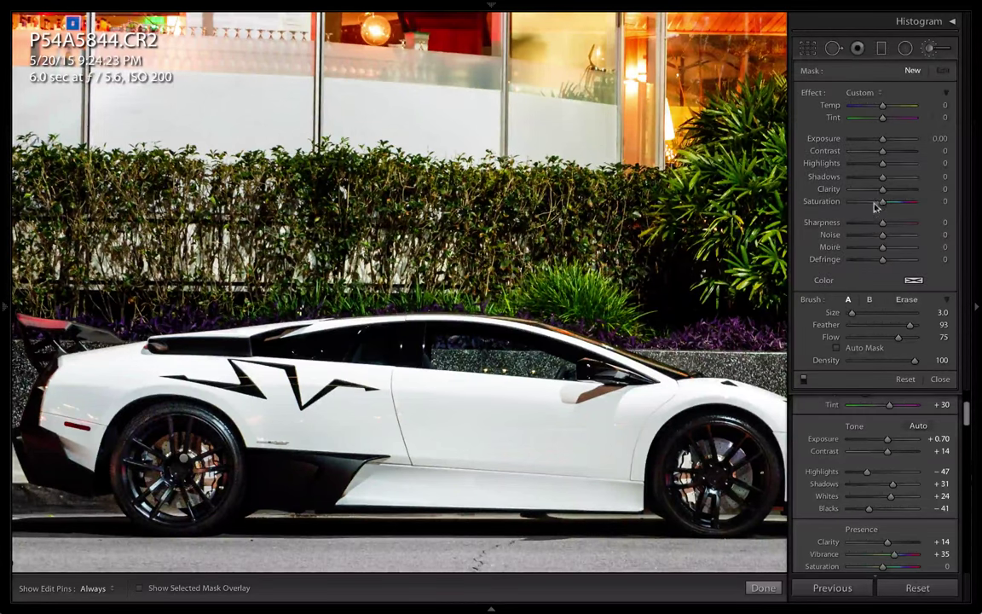
drag(880, 201, 850, 201)
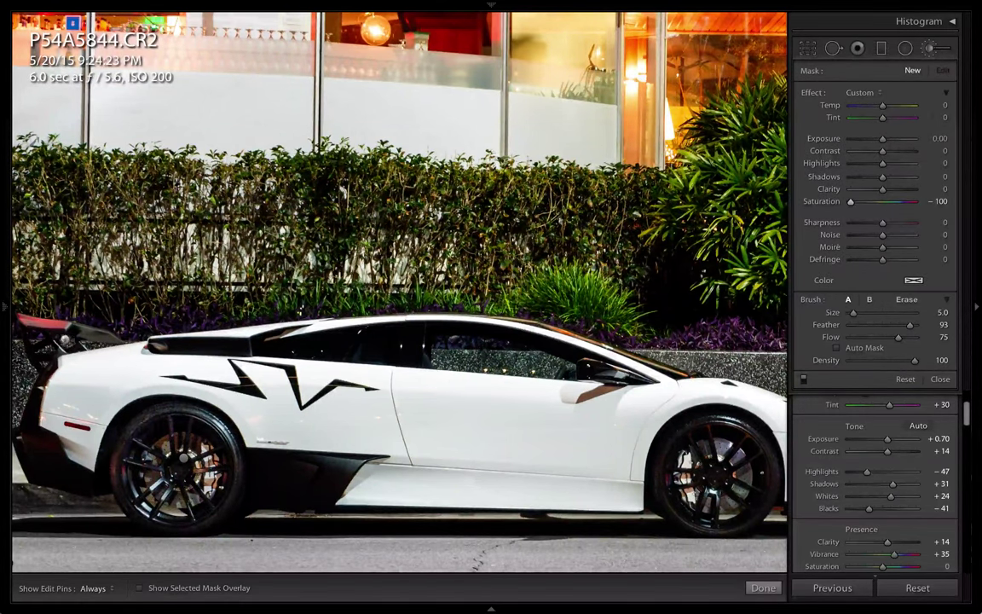
scroll(27, 325, up, 2)
scroll(30, 326, up, 1)
key(h)
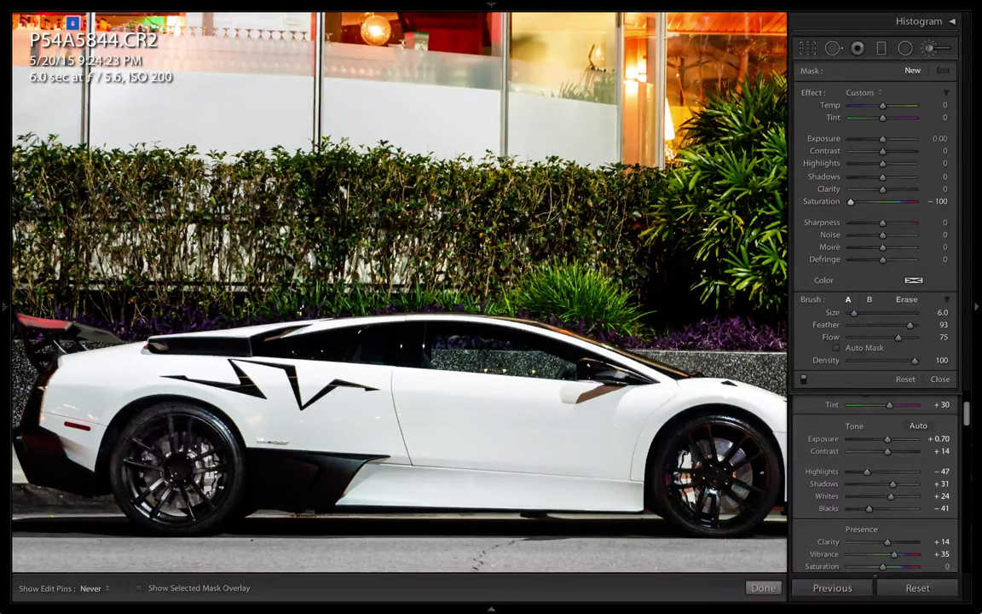
drag(189, 424, 184, 457)
scroll(120, 481, down, 2)
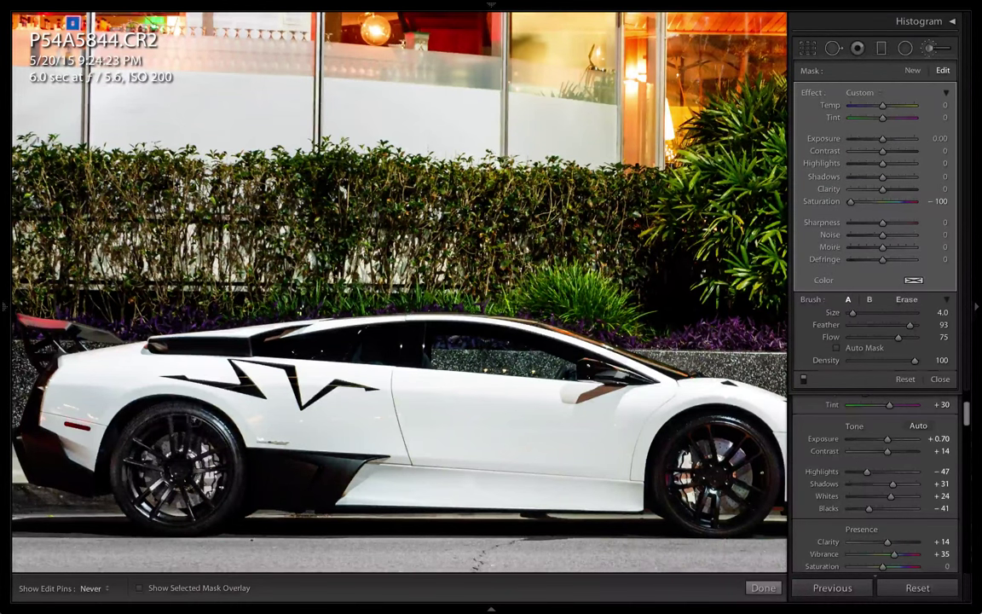
- Paint the same desaturating brush over the front wheel at brush size 4
key(h)
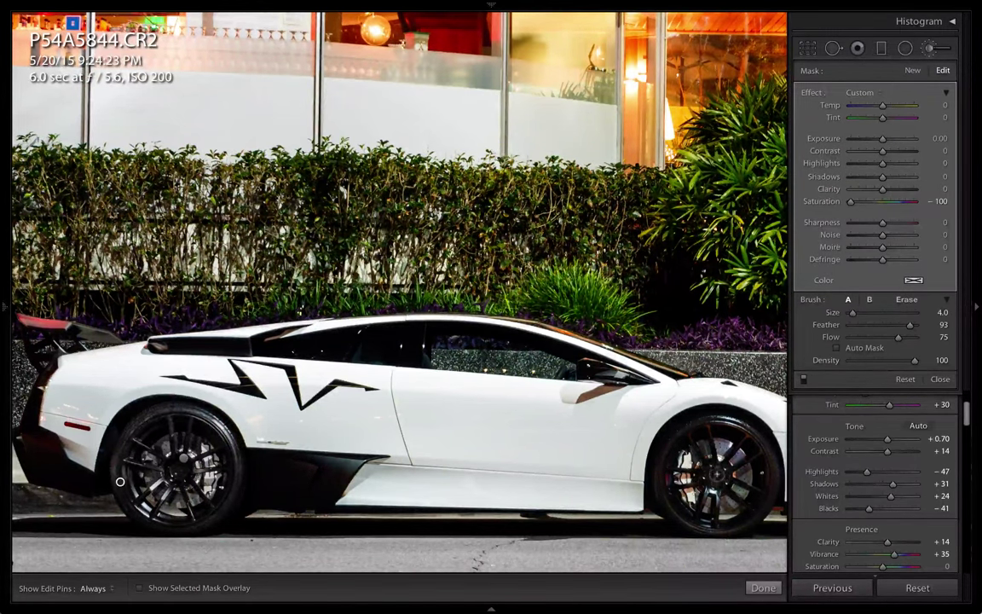
key(h)
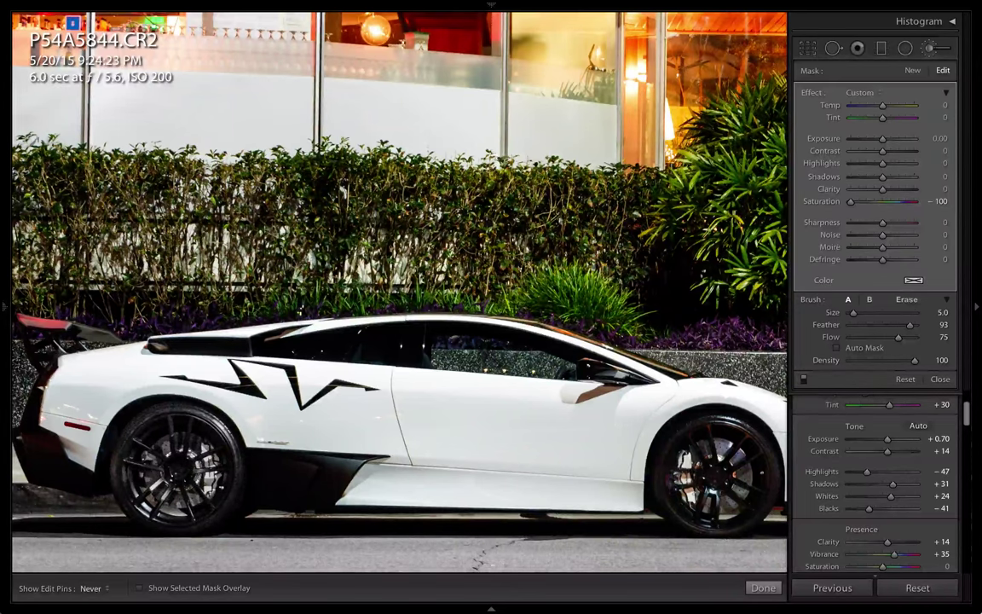
key([)
mouse_move(681, 484)
mouse_down()
mouse_move(678, 454)
mouse_move(726, 436)
mouse_move(763, 466)
mouse_up()
key(h)
- Add another brush mask with saturation -100 and paint away the color tints on the car's white body
click(911, 72)
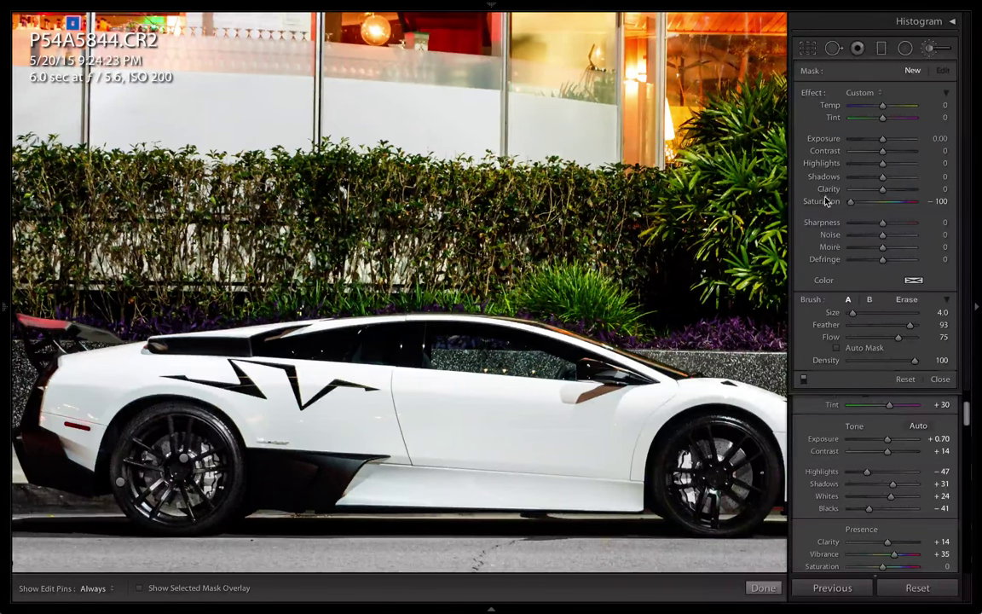
key(bracketright)
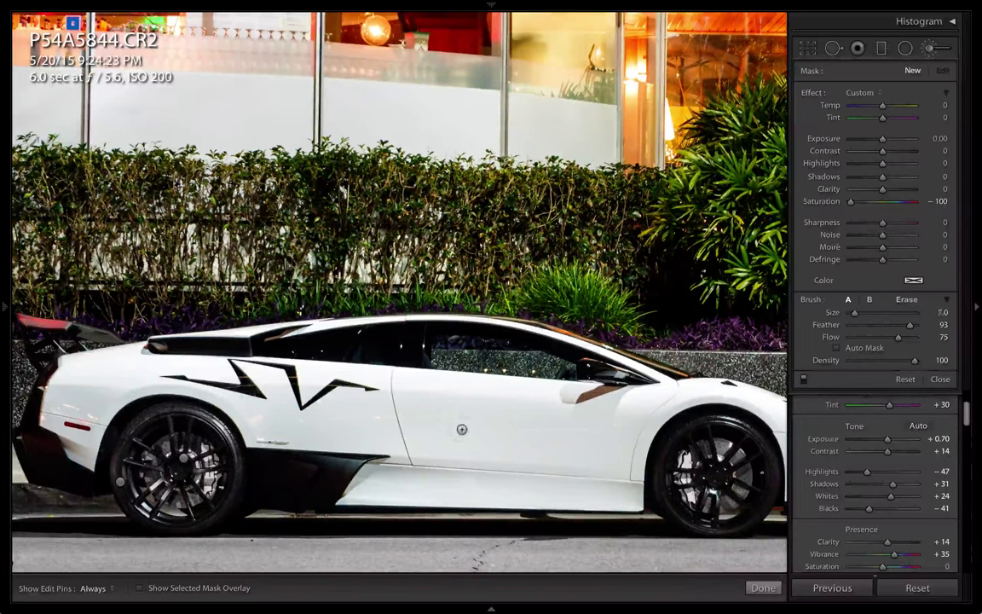
scroll(462, 430, up, 3)
key(h)
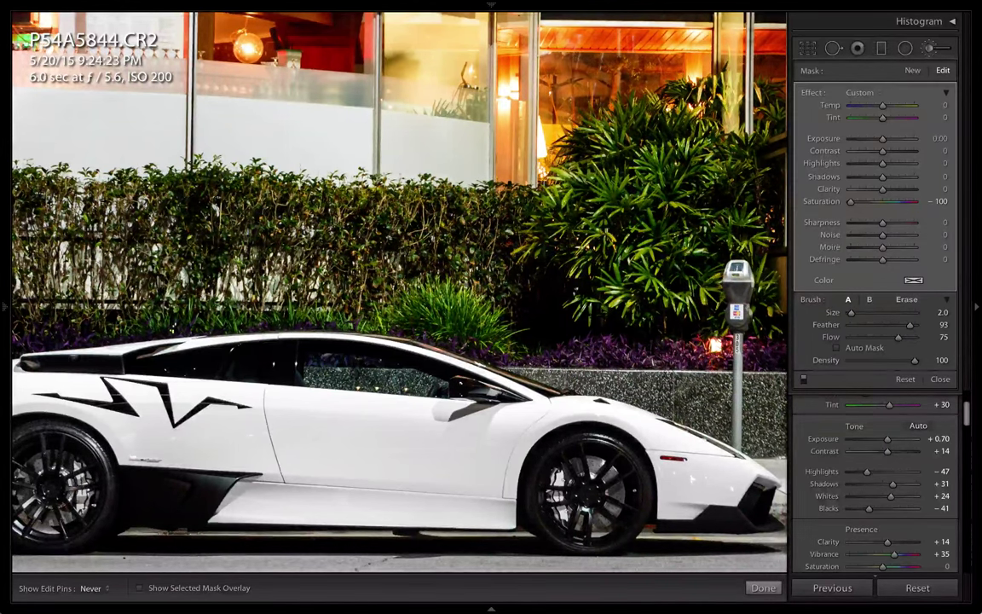
key(h)
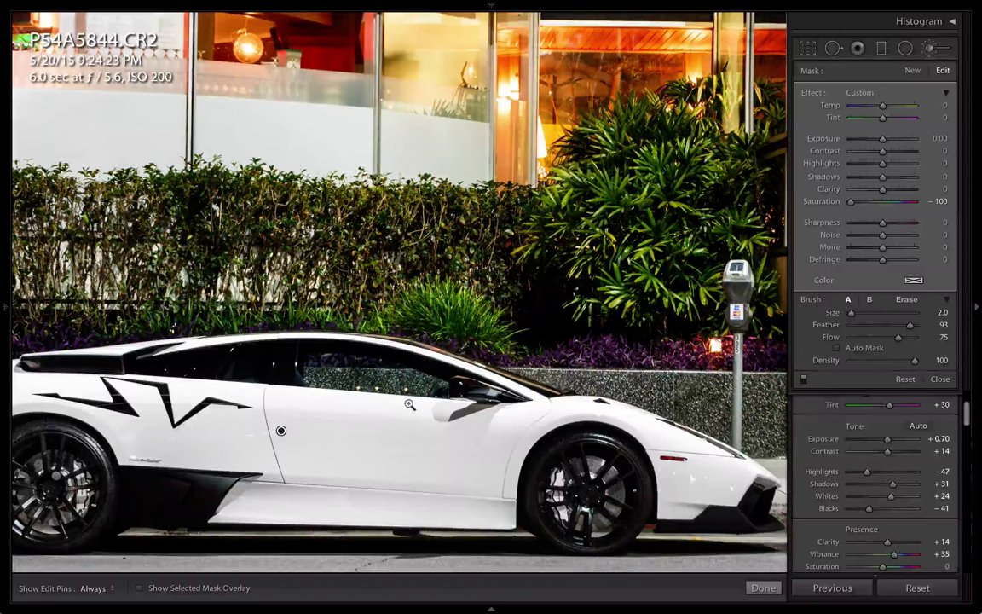
key(z)
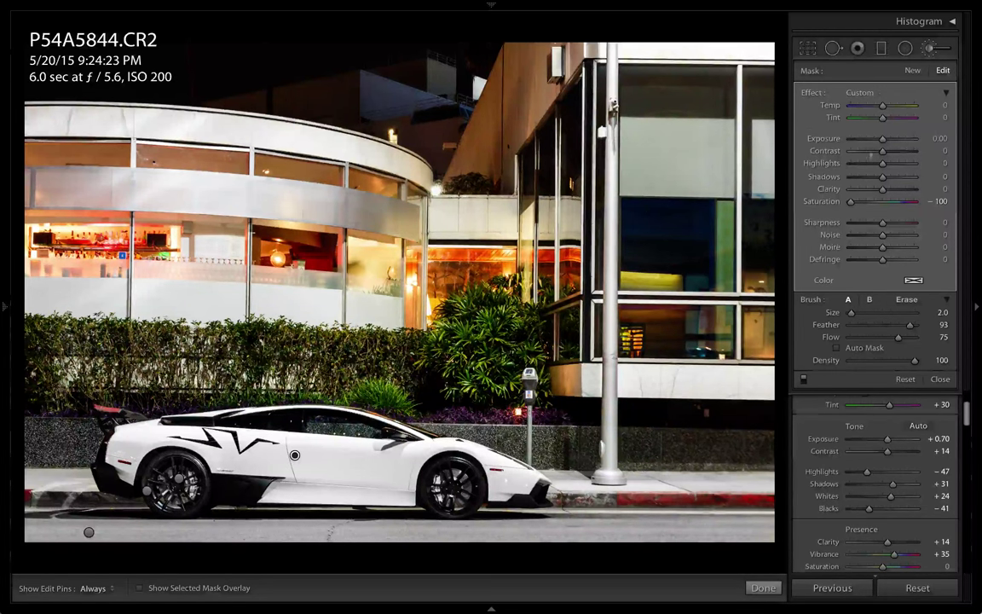
- Add a new brush with reset effects, saturation -100 and exposure -1.26, and paint over the red rear wing
click(907, 72)
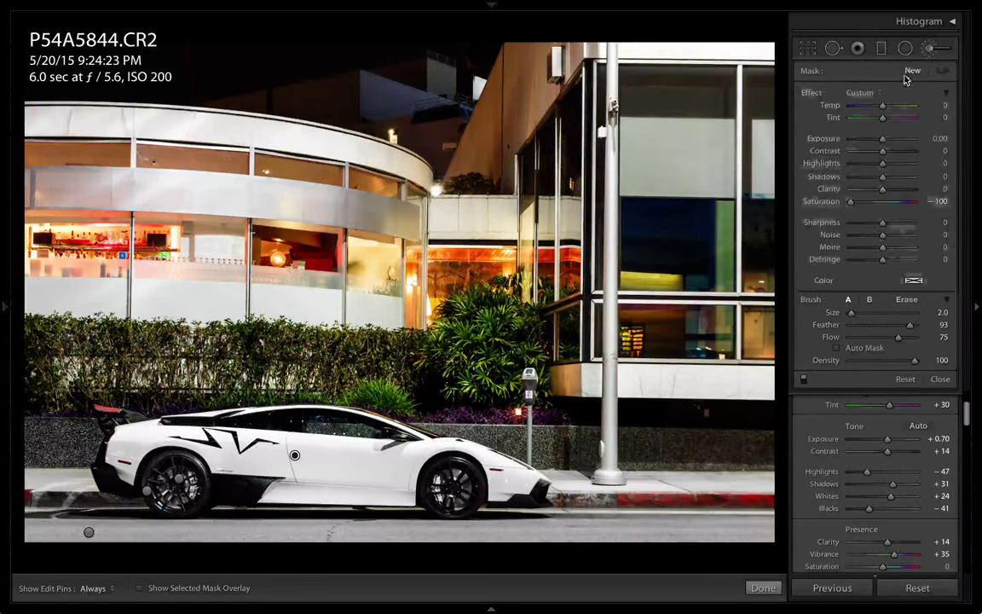
double_click(813, 93)
key(alt)
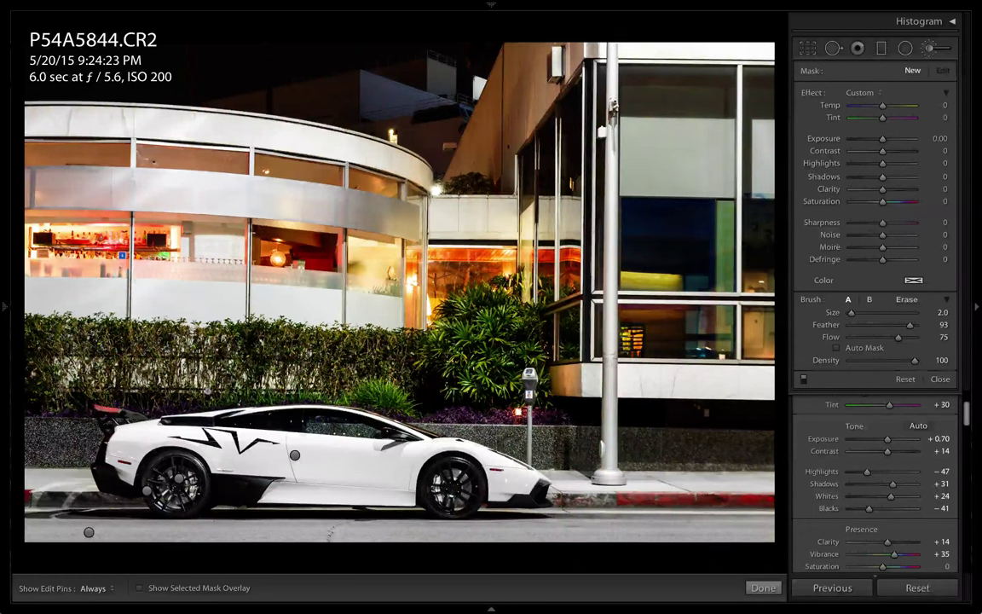
drag(109, 411, 211, 383)
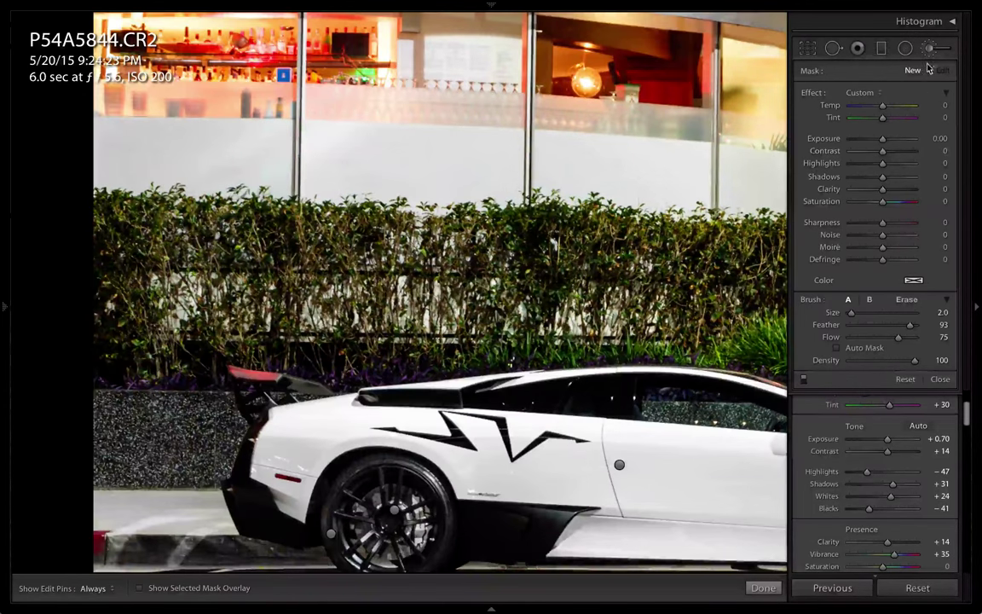
drag(882, 202, 808, 208)
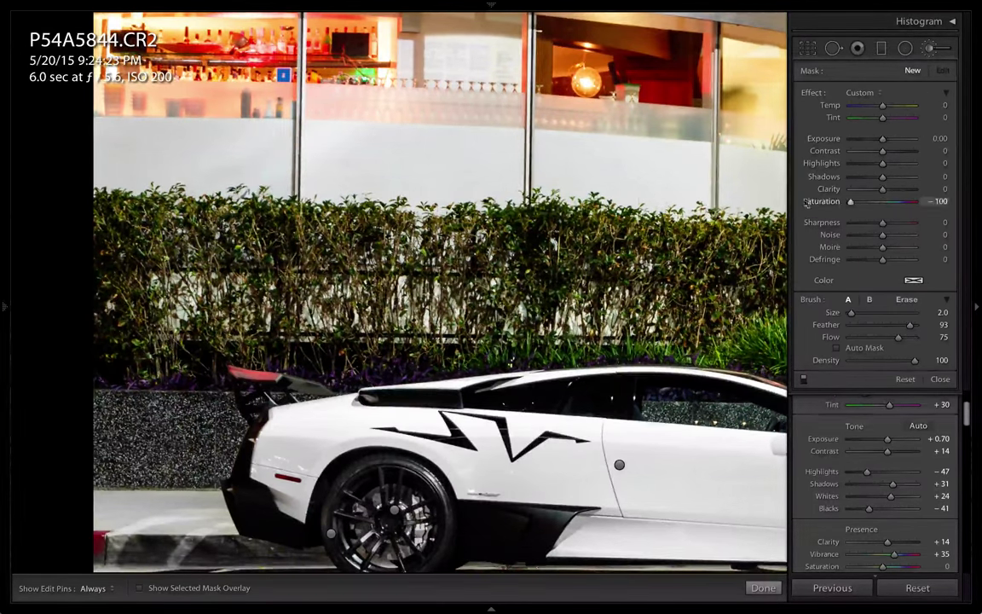
drag(882, 139, 871, 143)
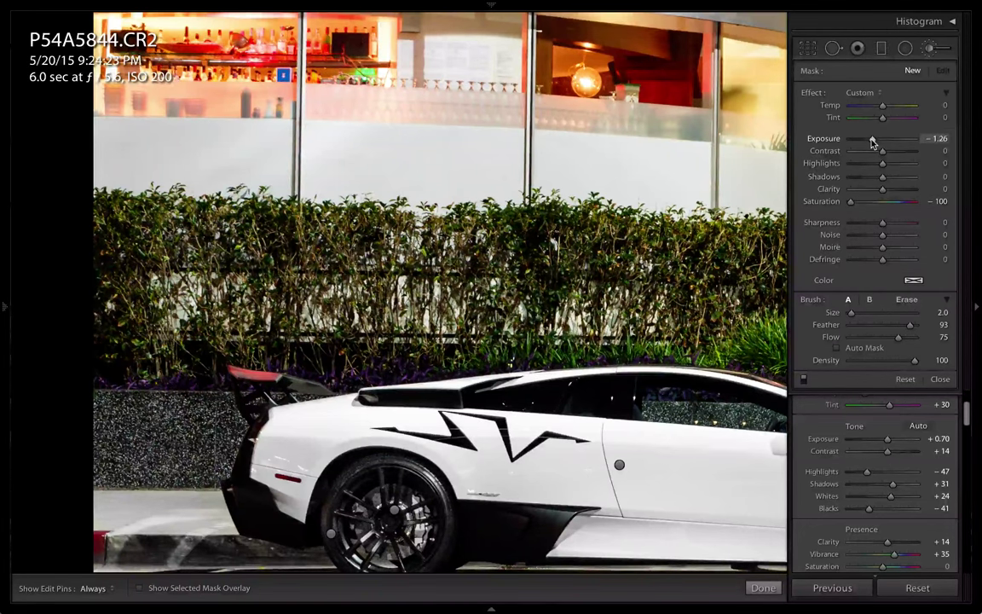
key(])
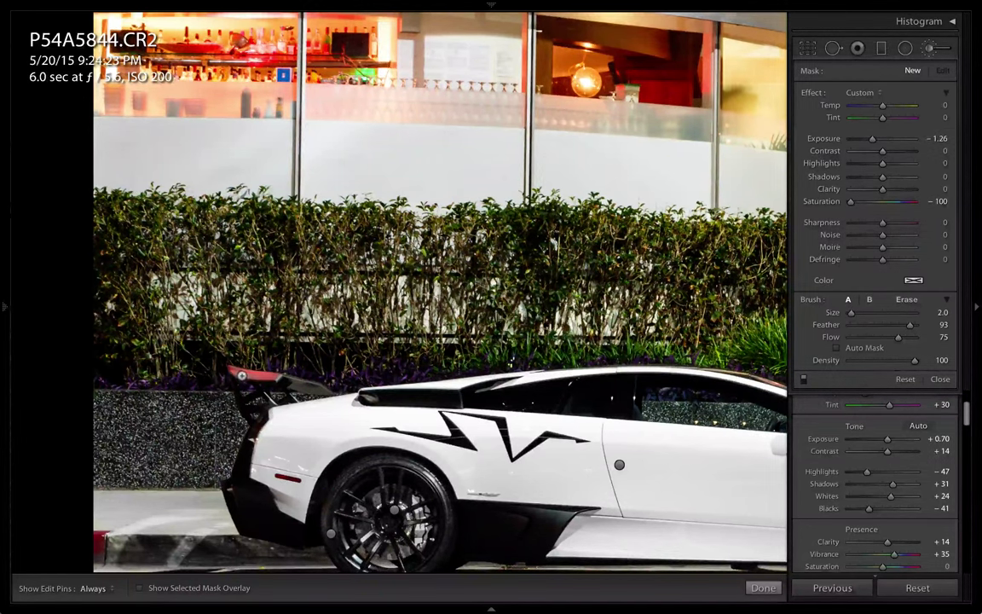
key(h)
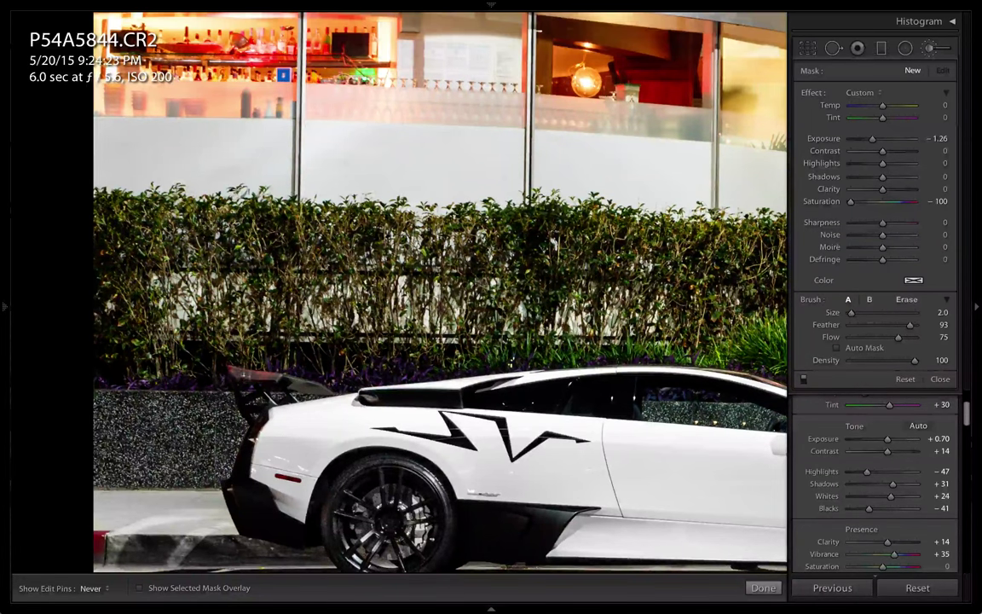
mouse_move(245, 374)
mouse_down()
mouse_move(236, 375)
mouse_move(271, 378)
mouse_up()
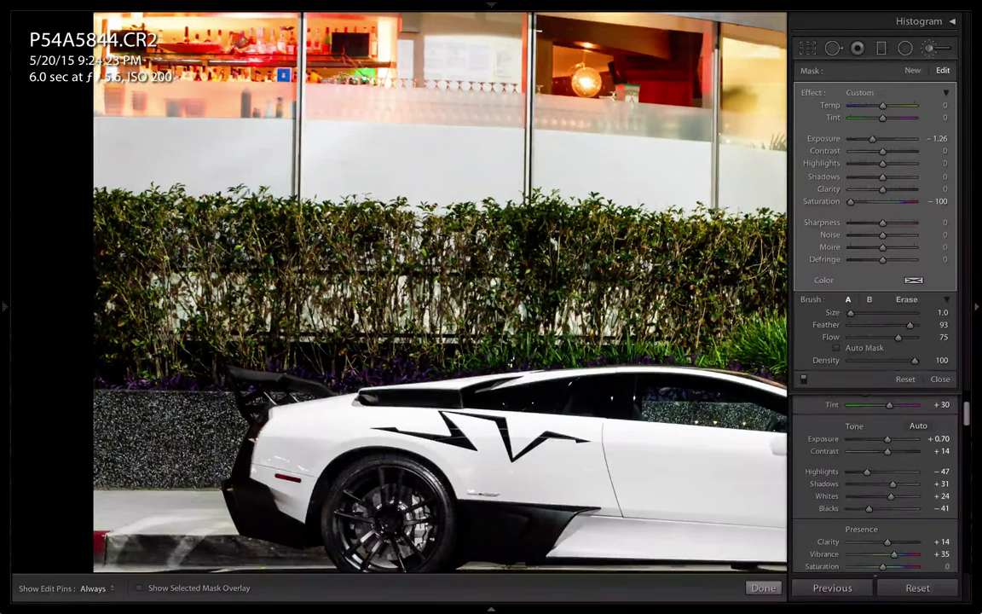
- Add a new adjustment brush with its effects reset and exposure -0.75, and paint fine strokes around the rear wing
click(911, 70)
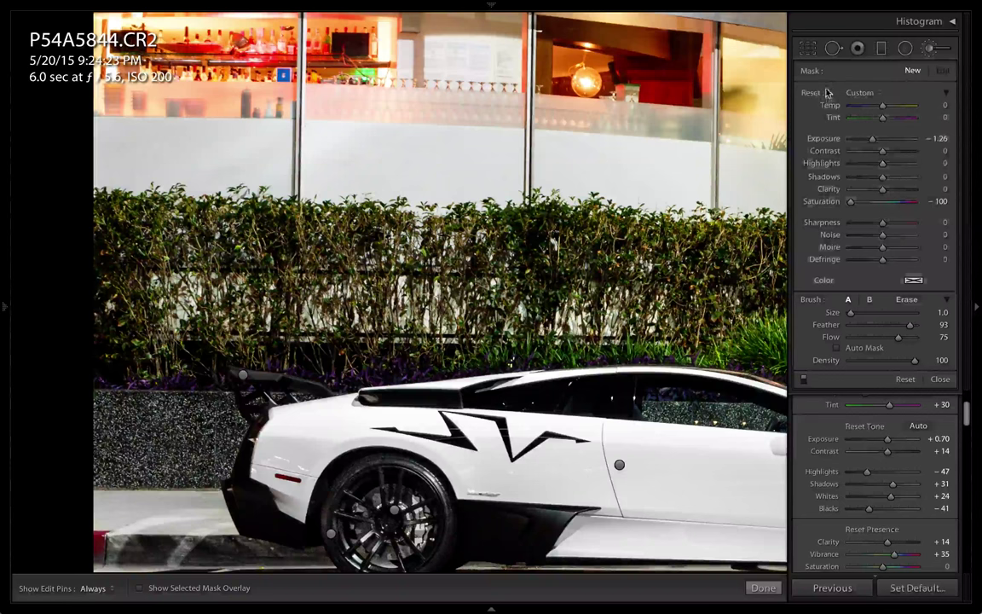
alt+click(815, 92)
drag(882, 139, 876, 139)
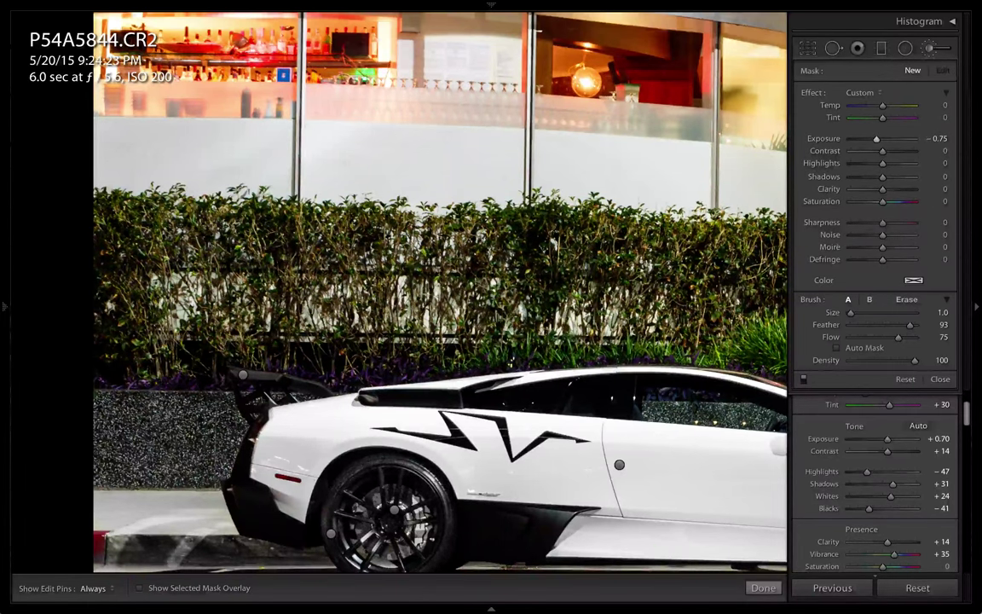
key(bracketright)
key(h)
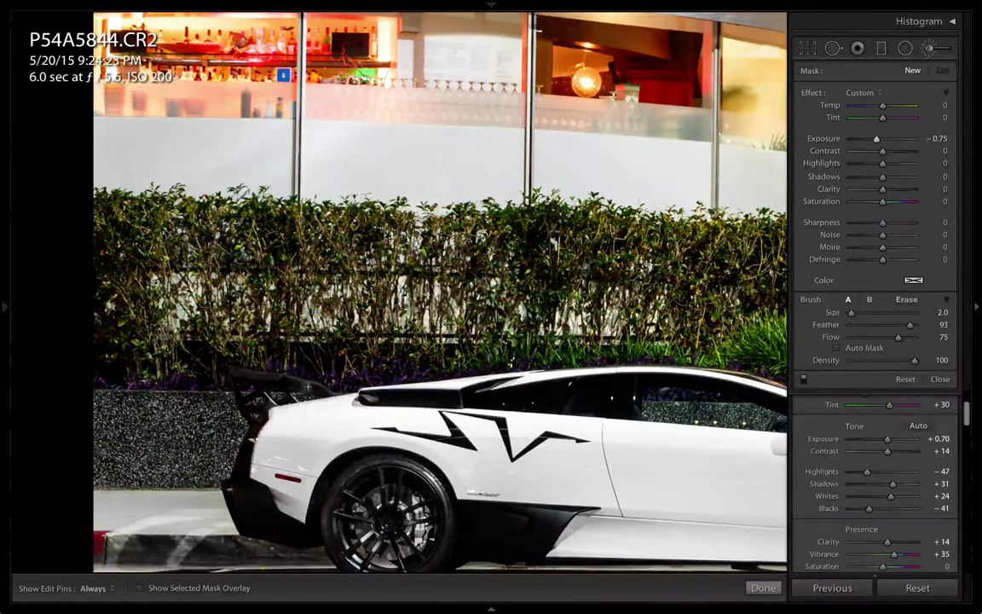
key(h)
key(h)
key(bracketleft)
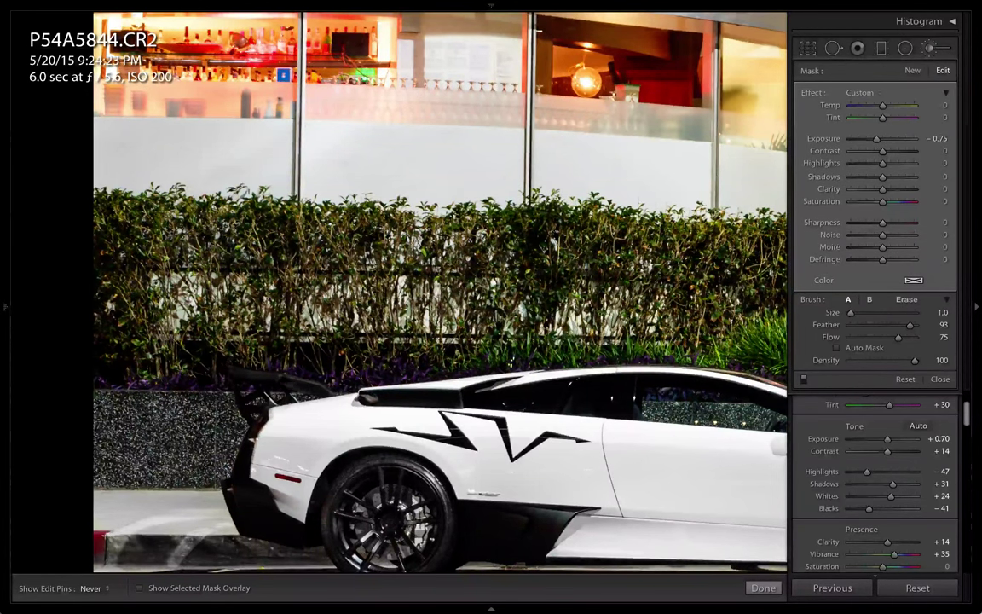
- Add a graduated filter from the building's windows down to the low wall, with effects reset, Highlights -32, Shadows -8 and Saturation 5
key(z)
key(h)
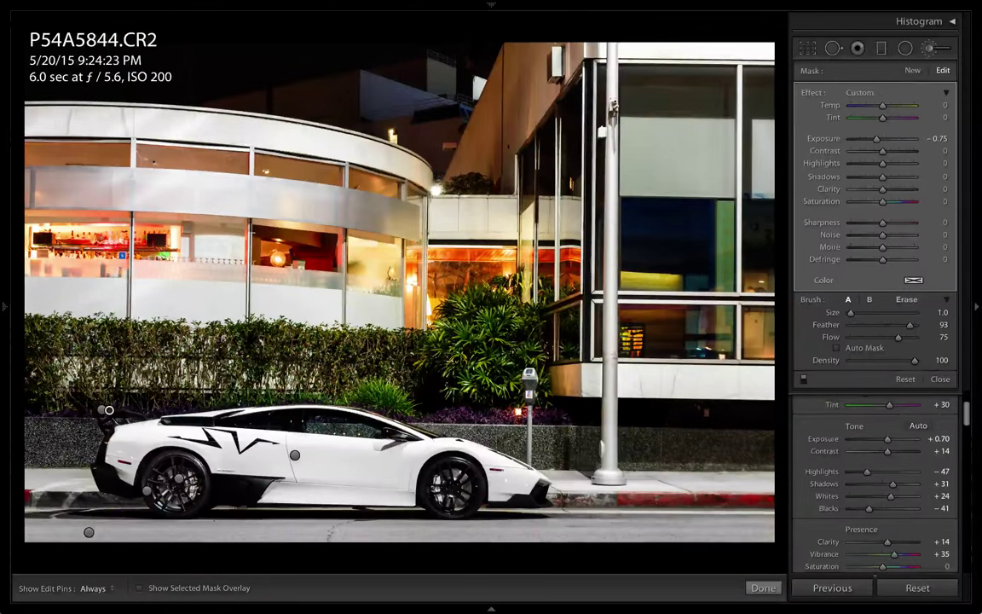
click(912, 72)
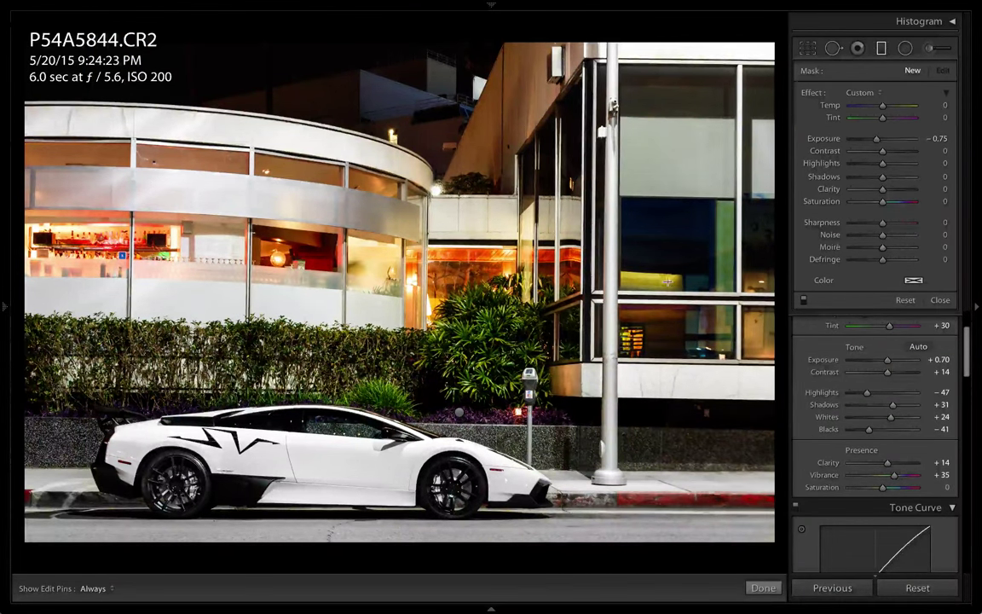
drag(572, 271, 569, 434)
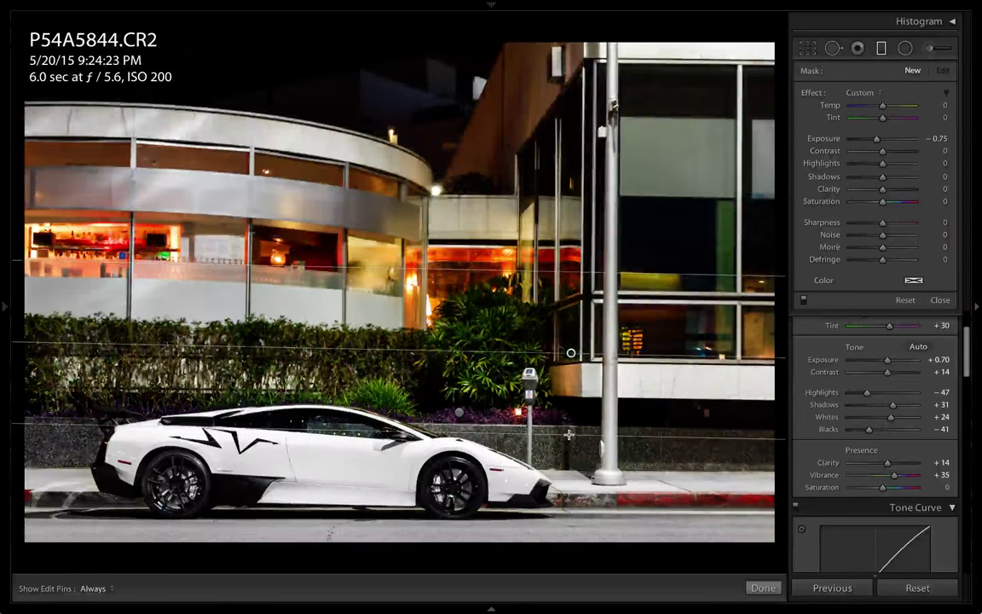
key(alt)
alt+click(811, 94)
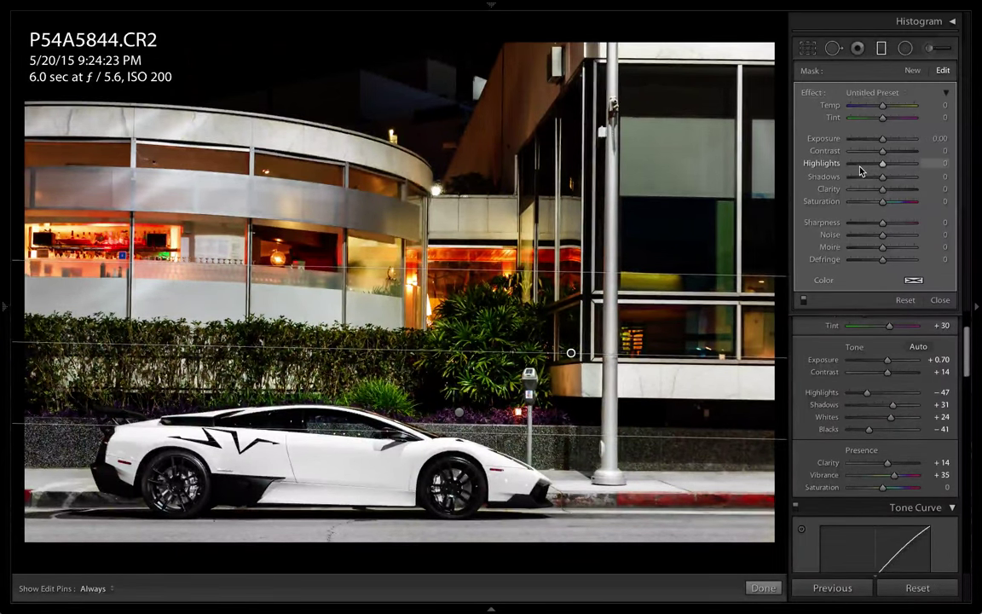
drag(861, 170, 886, 205)
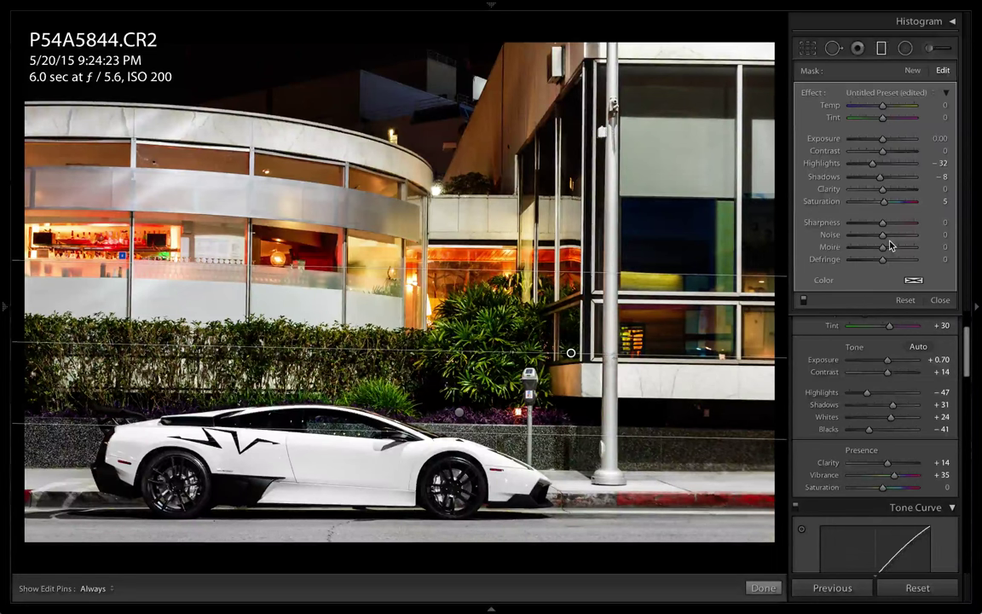
key(m)
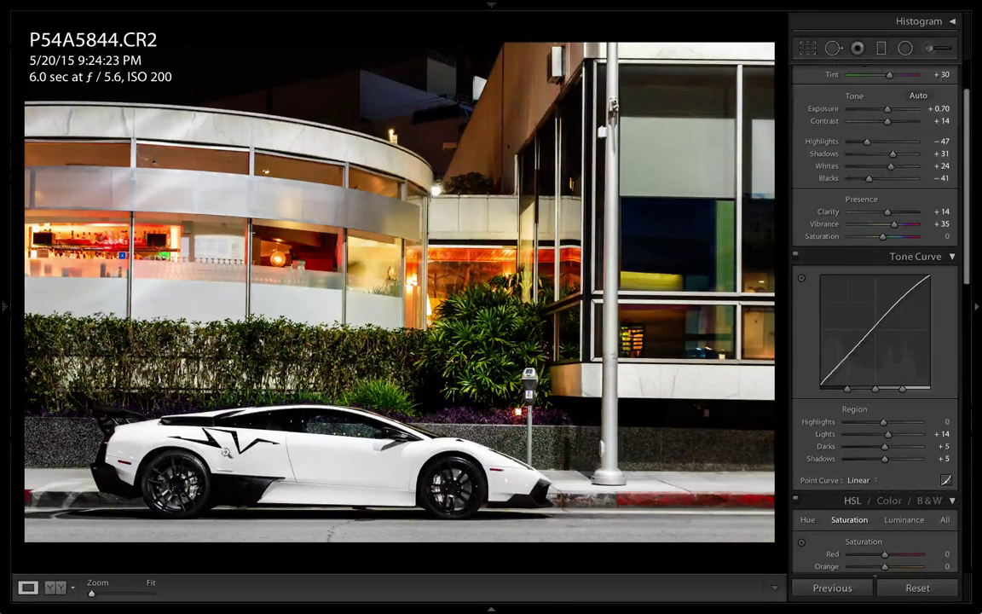
- Add a new adjustment brush with flow 70, exposure 0.38 and size 4, and paint over the car's rear fender
click(929, 50)
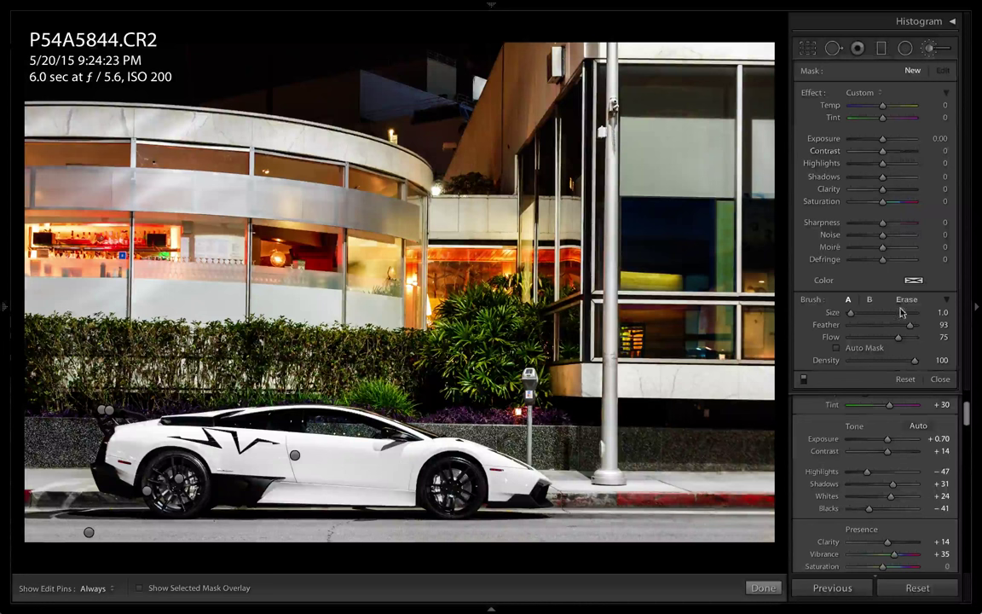
drag(893, 340, 889, 339)
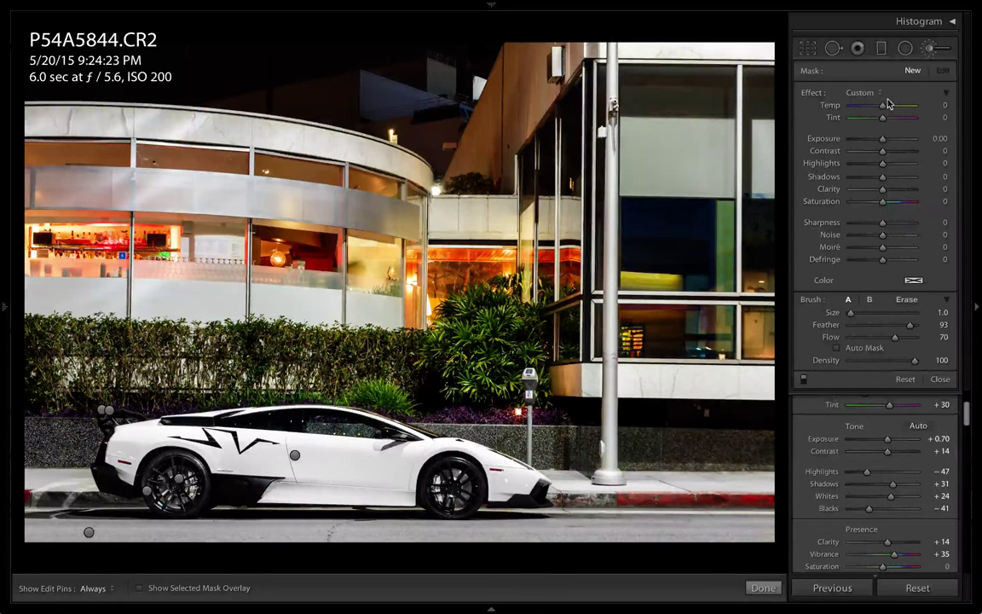
drag(882, 142, 885, 143)
drag(132, 464, 199, 378)
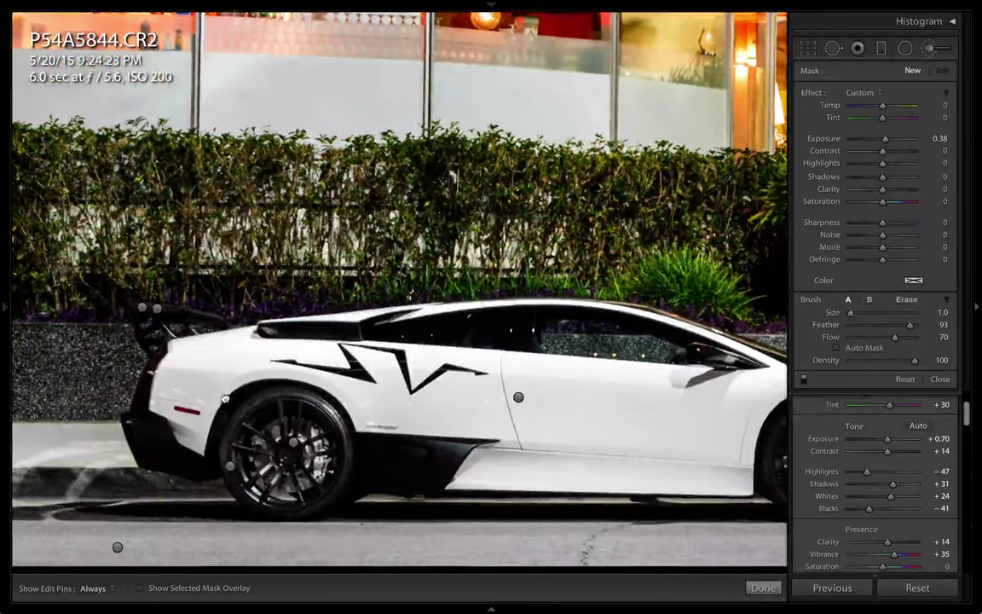
scroll(196, 380, up, 3)
key(h)
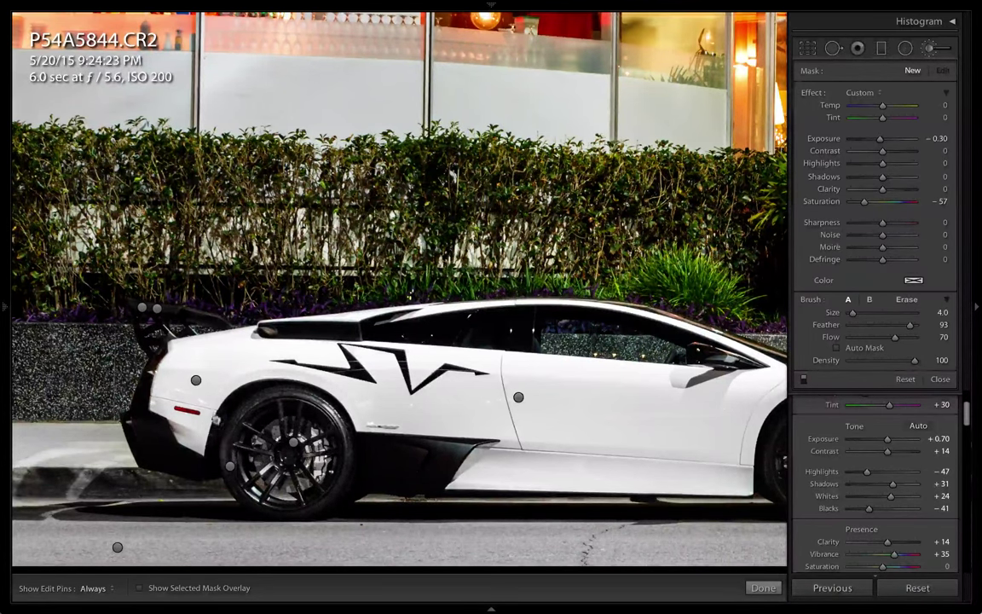
- Paint over the rear wheel with a new brush mask at exposure -0.30, saturation -57 and brush size 3
drag(863, 202, 864, 205)
key([)
key(h)
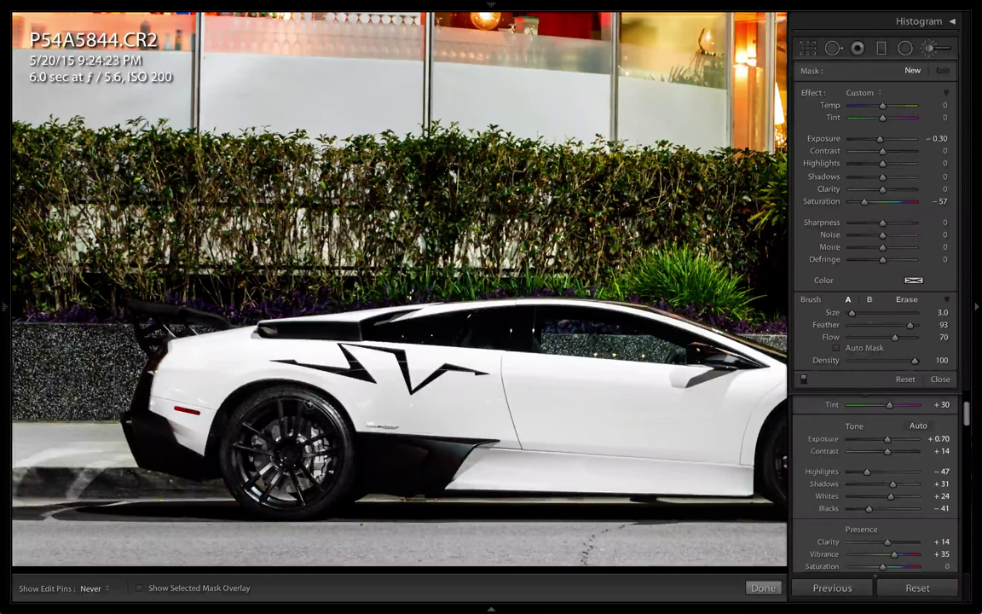
drag(309, 403, 344, 451)
key(h)
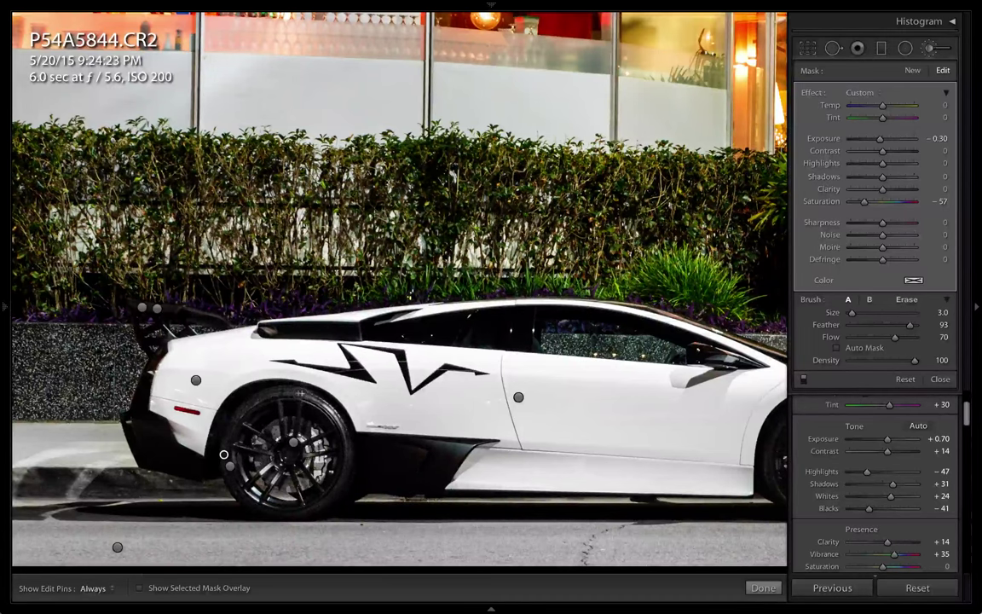
key(h)
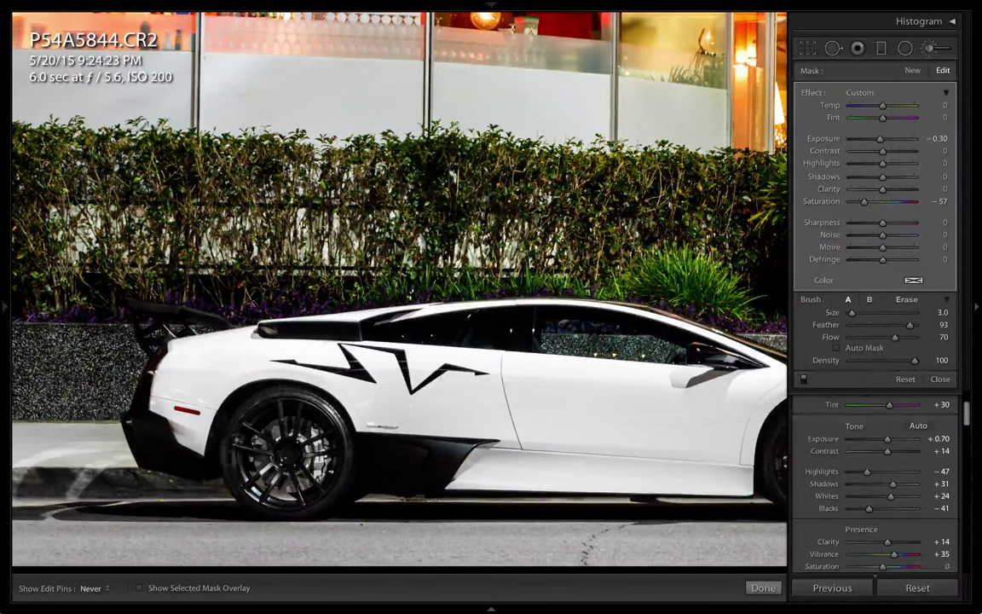
key(h)
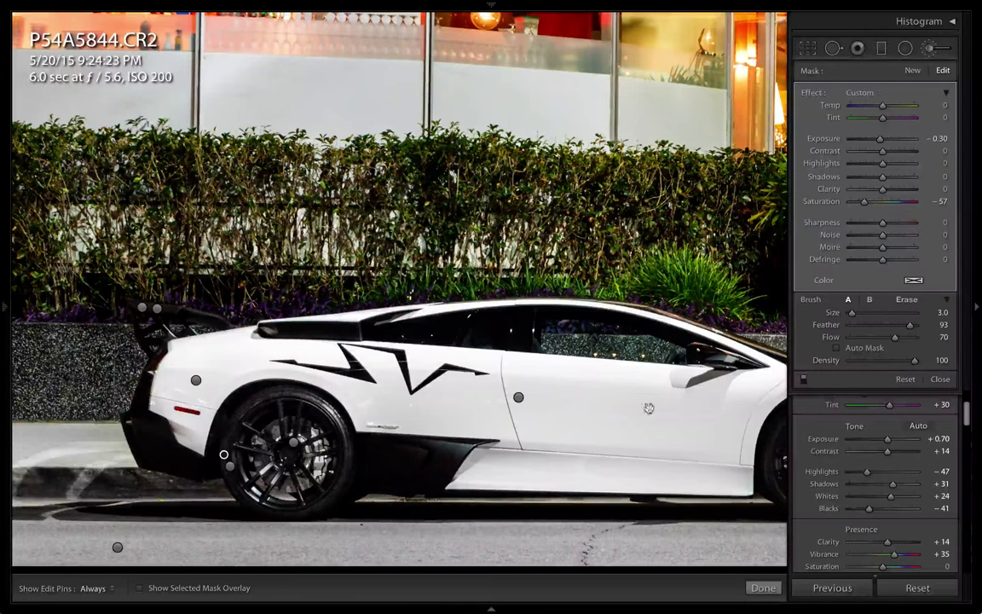
- Add another brush mask with Shadows 10 and brush size 5, and paint over the front wheel
drag(579, 382, 348, 403)
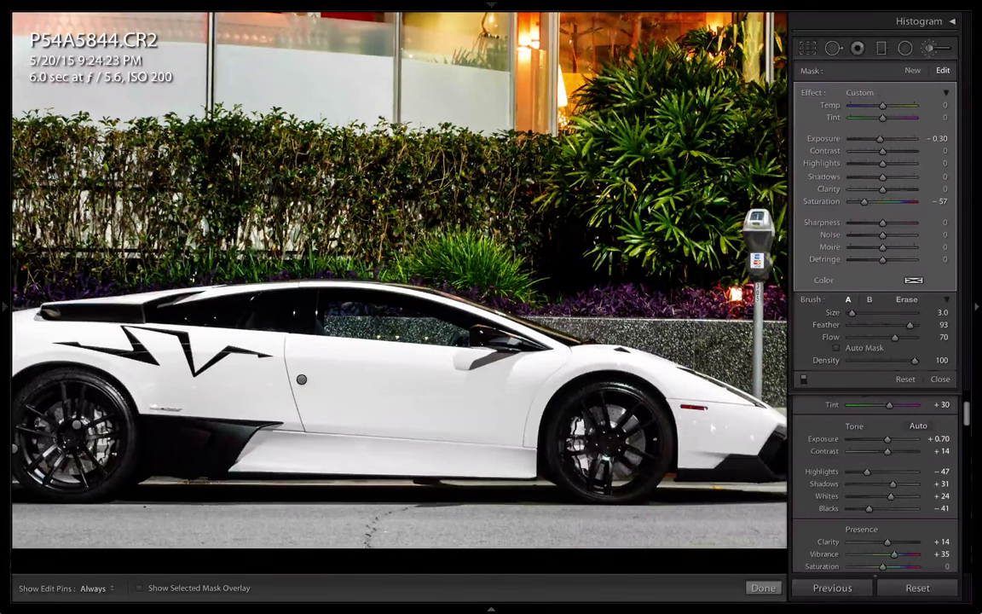
click(911, 70)
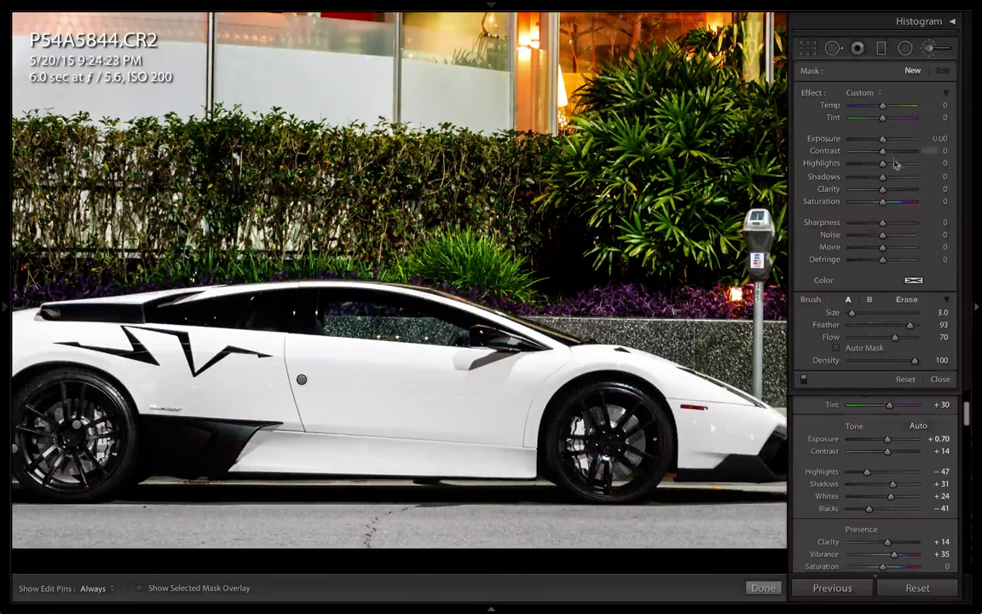
drag(882, 178, 885, 177)
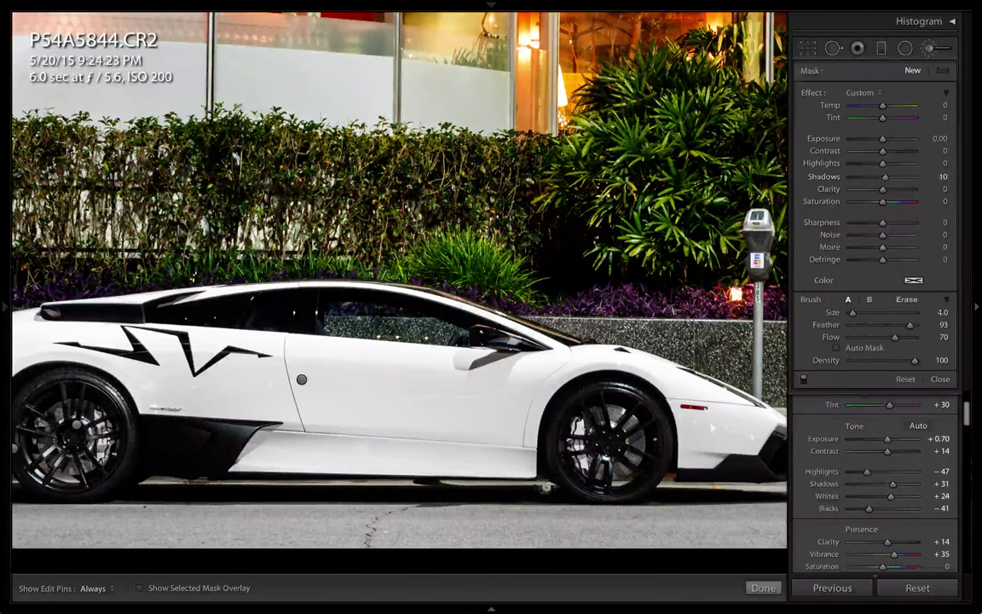
scroll(582, 477, up, 2)
key(h)
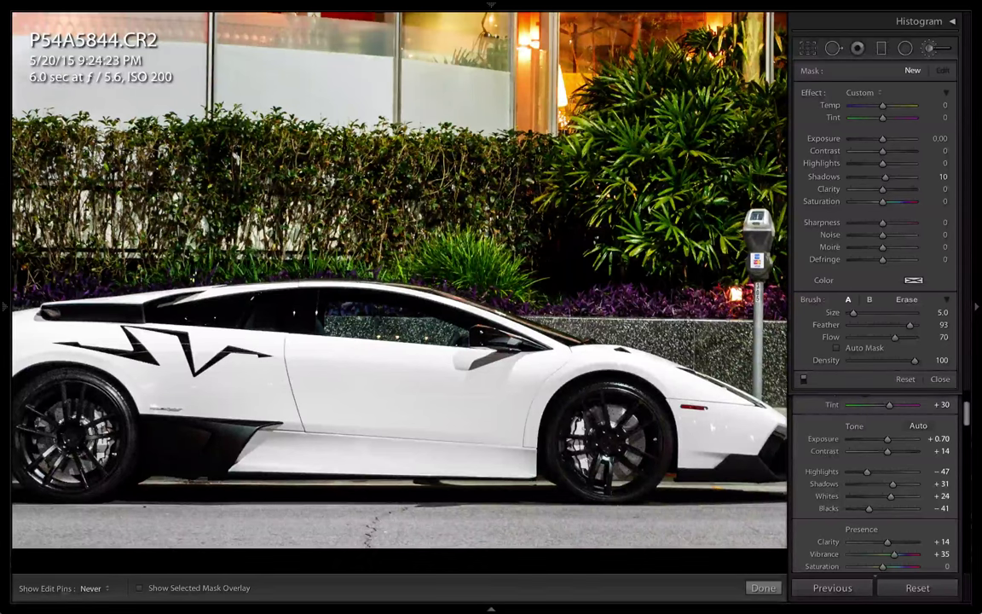
key(h)
drag(882, 175, 884, 142)
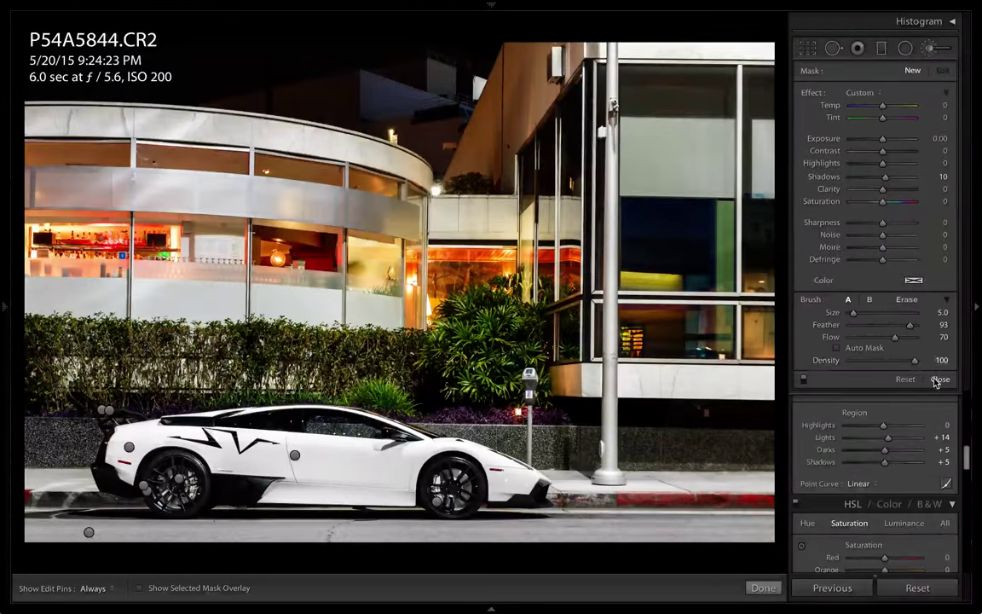
- Close the brush and sharpen the photo with Masking 54, Amount 44, Radius 1.3 and Detail 51, using the mask and grayscale previews
scroll(935, 381, down, 3)
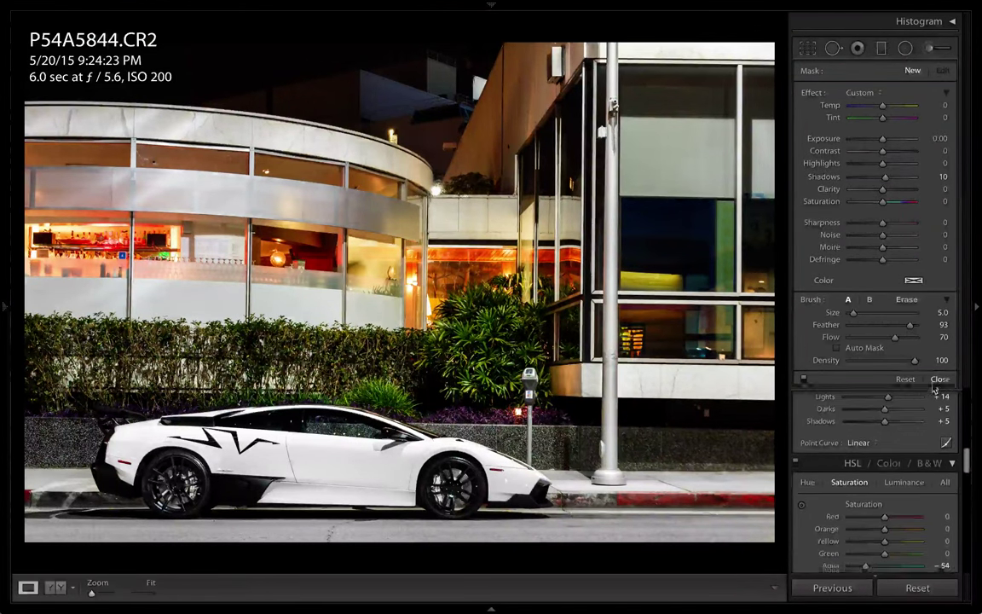
scroll(935, 388, down, 5)
scroll(859, 242, up, 2)
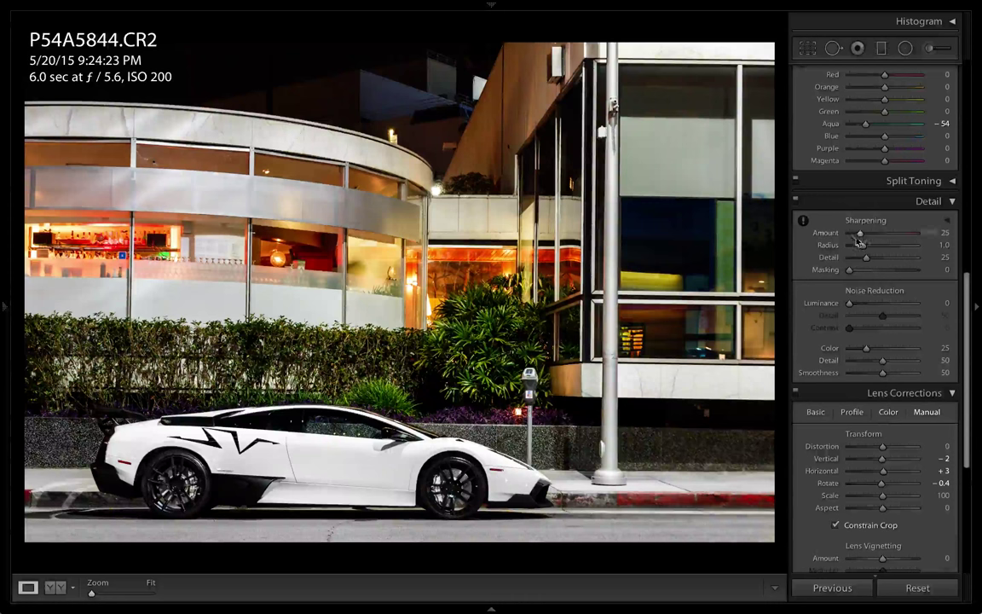
key(alt)
key(alt)
drag(849, 269, 881, 272)
mouse_move(880, 273)
mouse_down()
mouse_move(894, 271)
mouse_move(884, 271)
mouse_up()
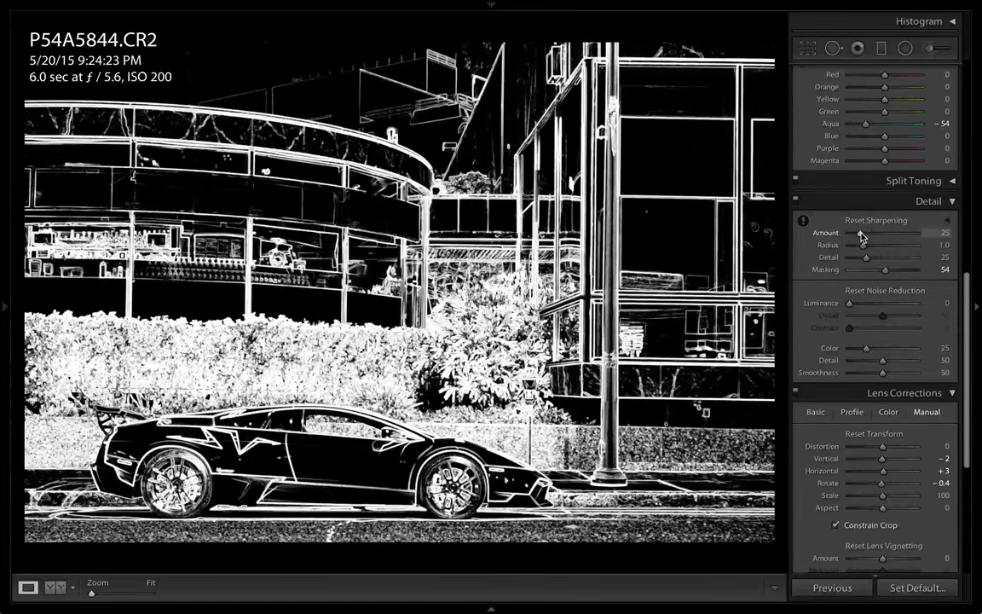
drag(858, 235, 867, 241)
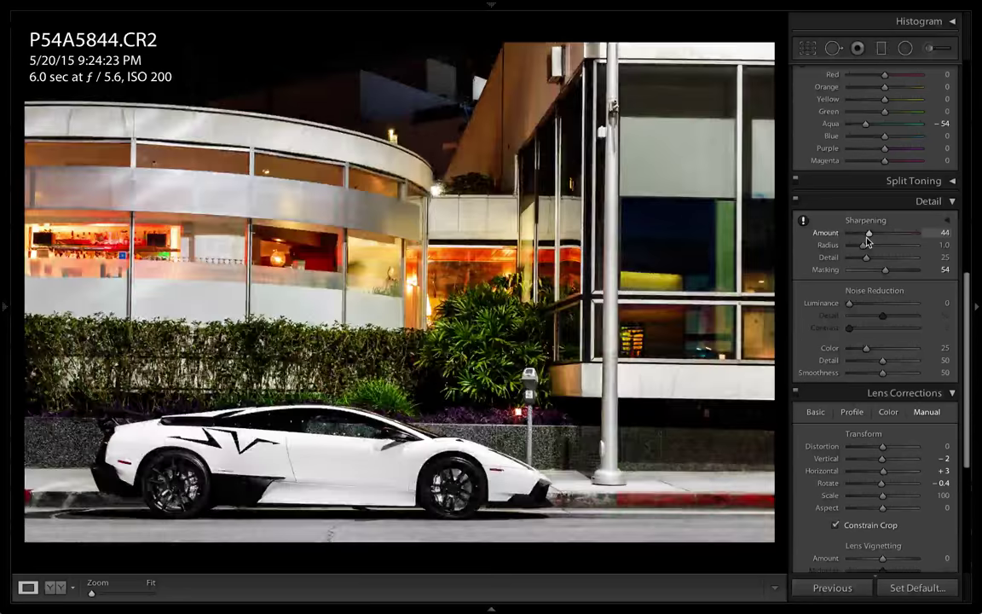
alt+click(867, 241)
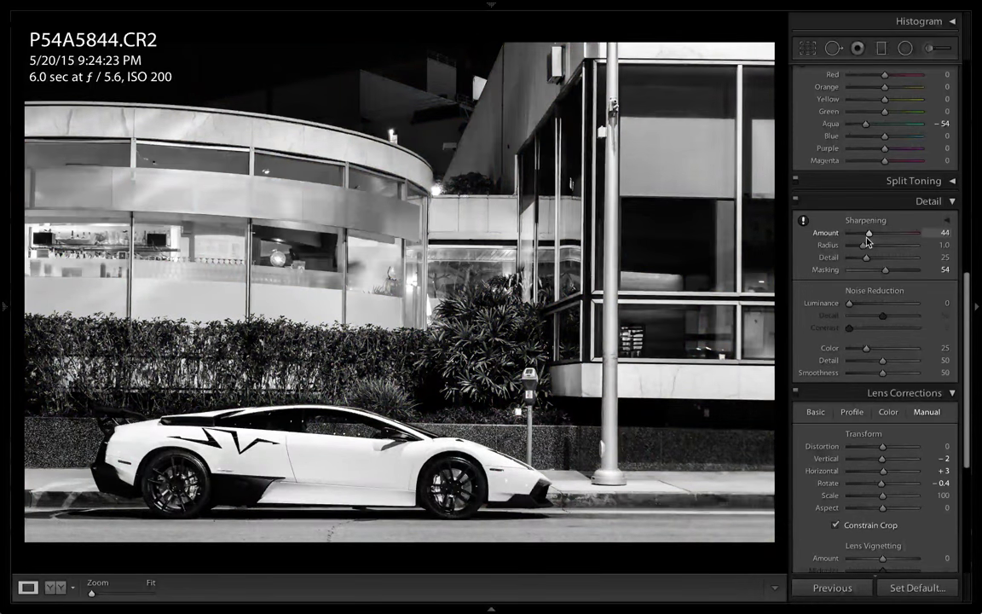
key(z)
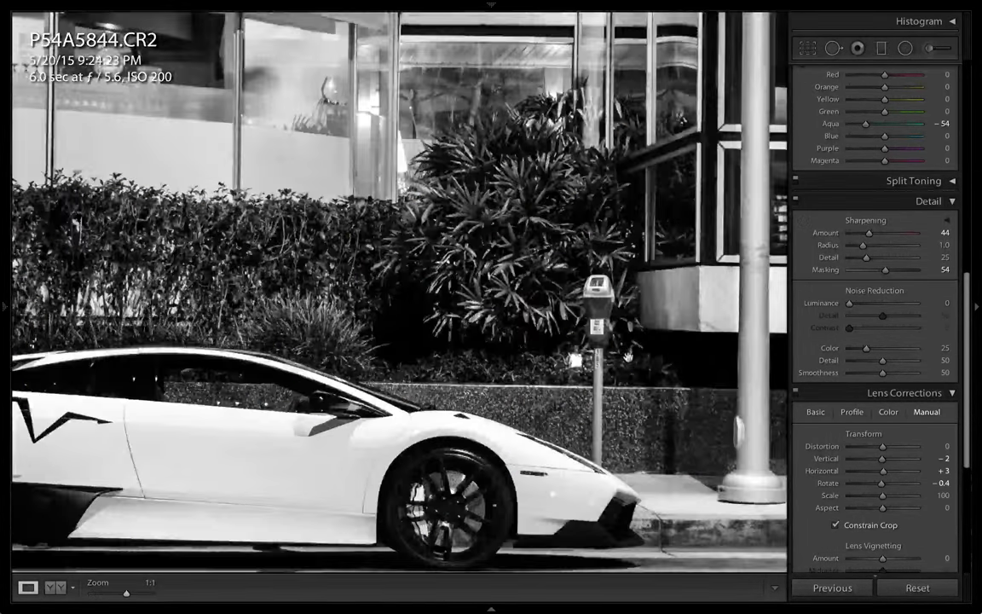
mouse_move(861, 247)
mouse_down()
mouse_move(895, 258)
mouse_move(879, 261)
mouse_move(868, 248)
mouse_up()
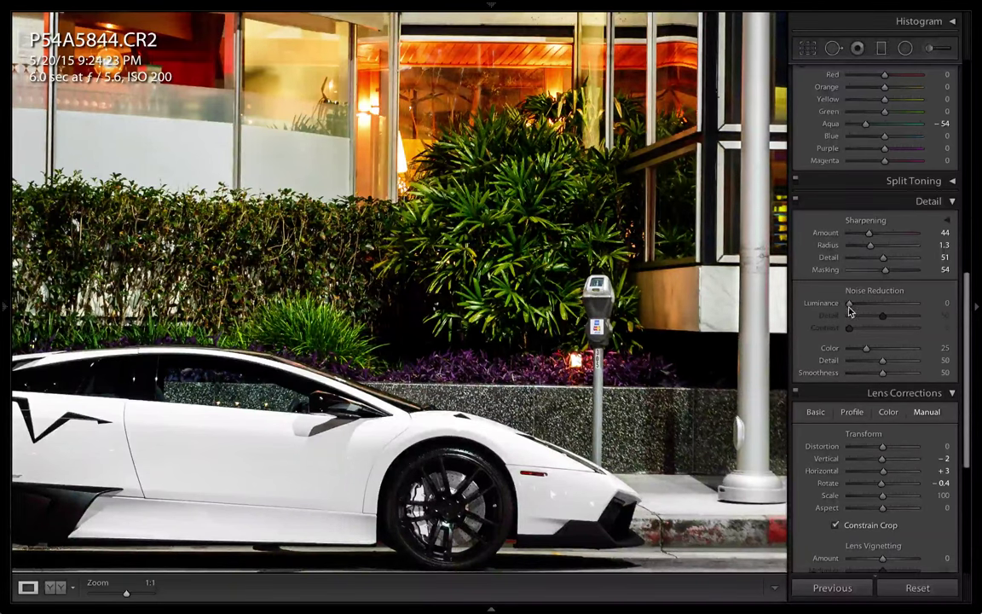
- Set noise reduction to Luminance 10 and Color 45, and return to the full view of the photo
drag(850, 308, 856, 308)
drag(866, 348, 878, 348)
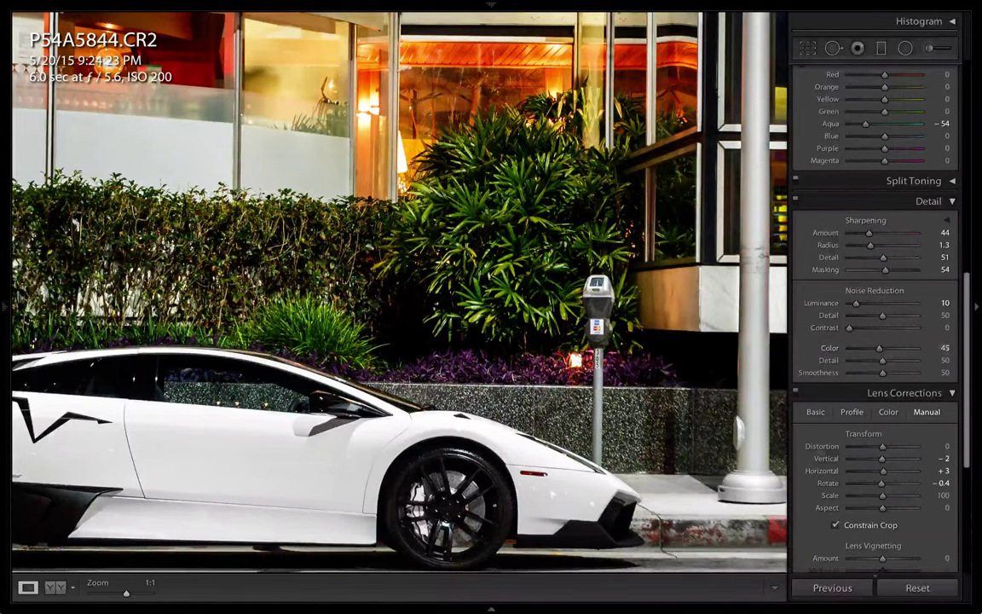
scroll(836, 431, down, 1)
click(815, 401)
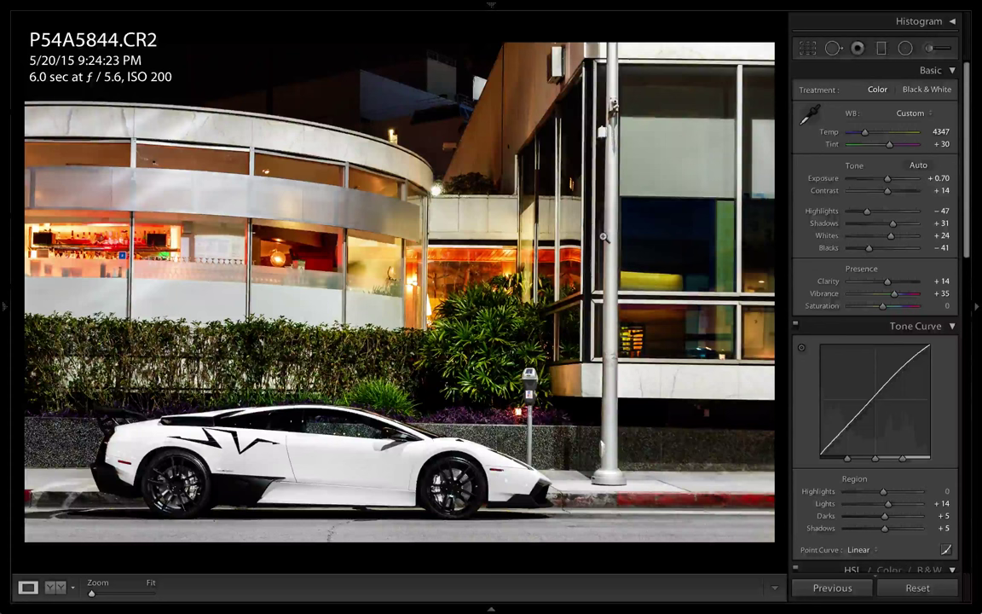
- Compare the edited photo with its original Before version twice, ending on the edited version
key(backslash)
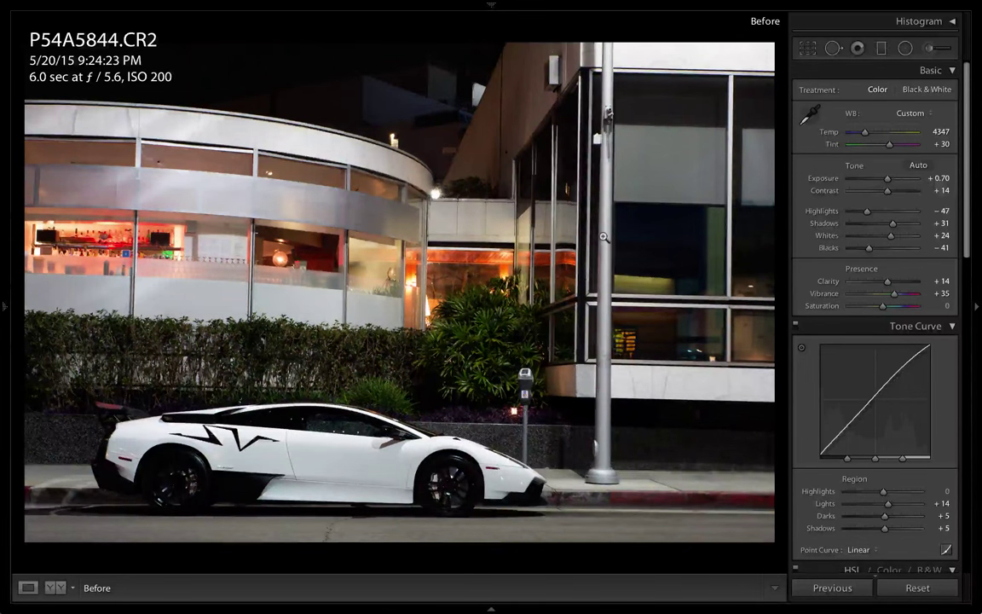
key(backslash)
key(backslash)
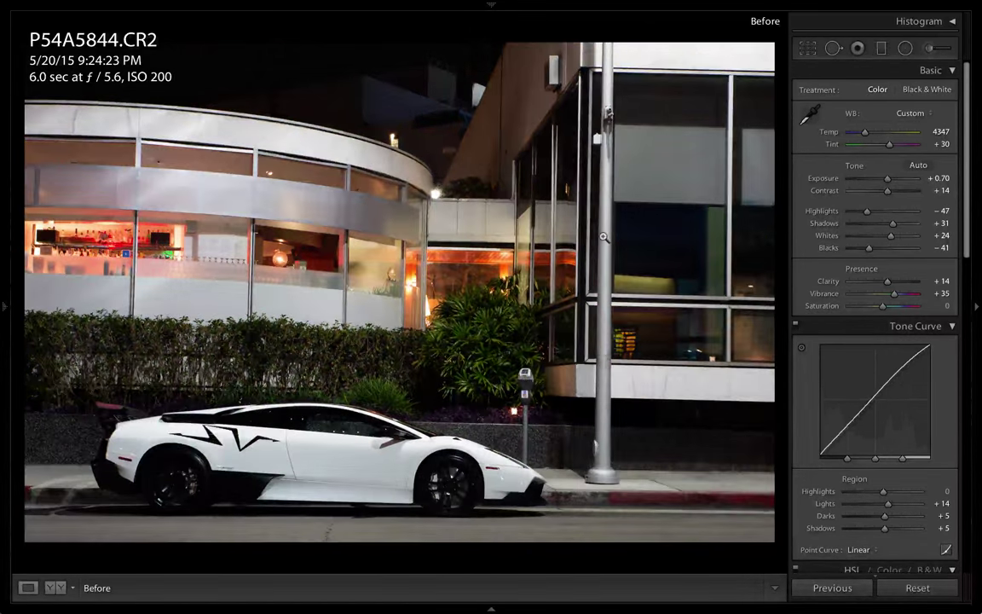
key(backslash)
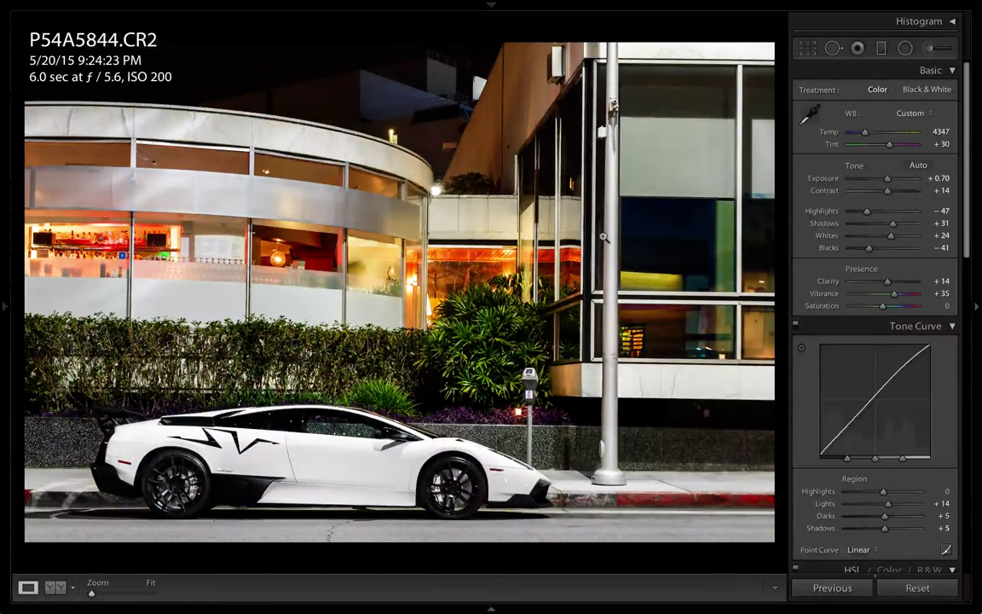
scroll(869, 324, down, 10)
- Review the list of edits in the photo's history and hide the side panel again
click(4, 276)
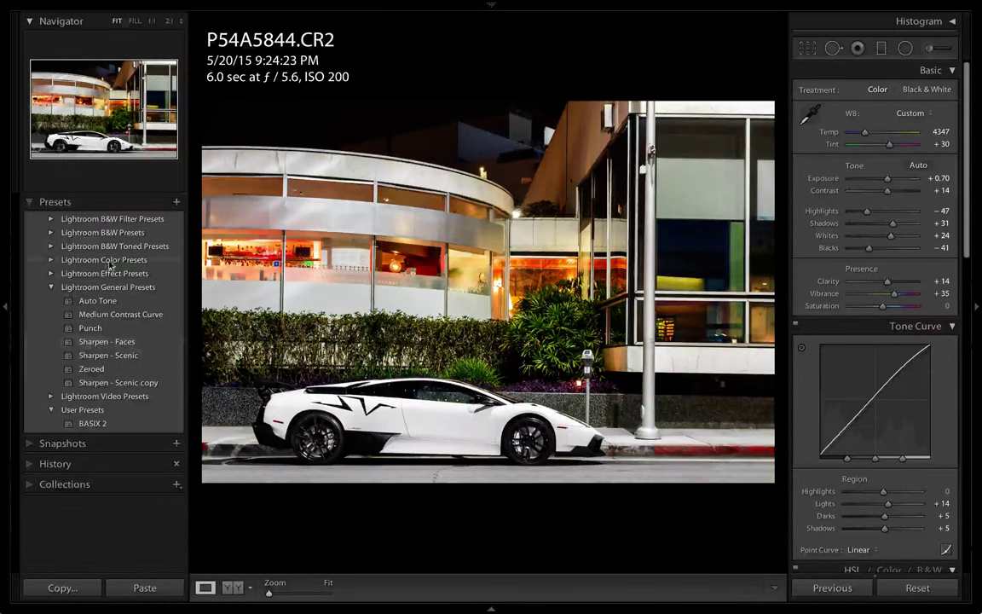
click(39, 464)
scroll(72, 449, down, 10)
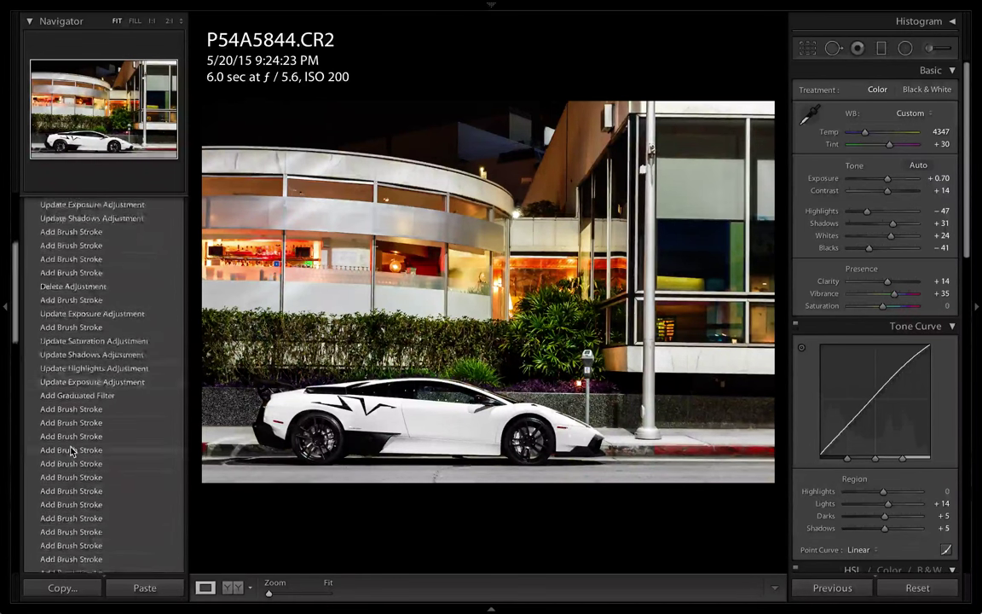
scroll(72, 452, up, 10)
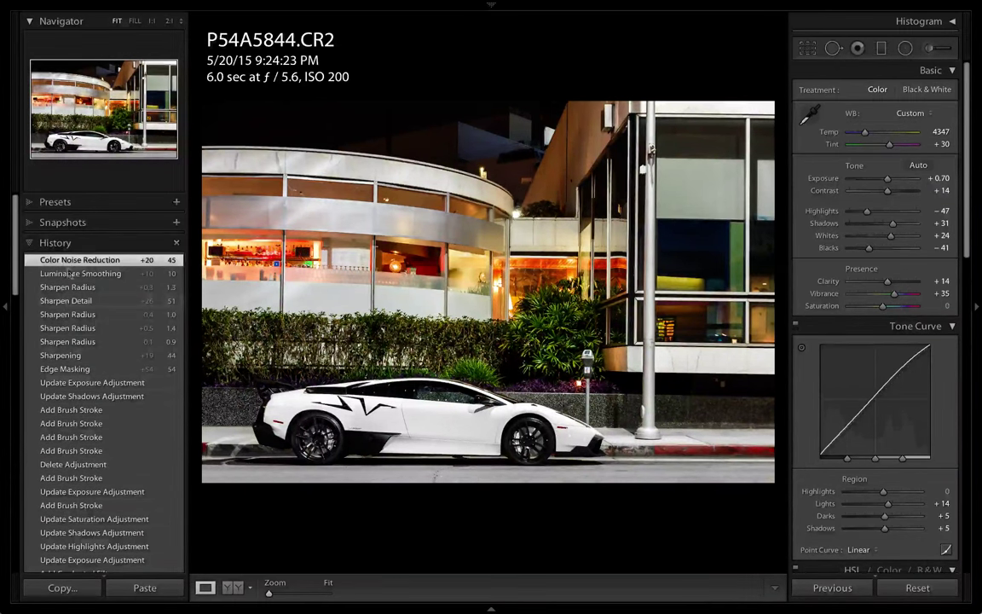
click(5, 305)
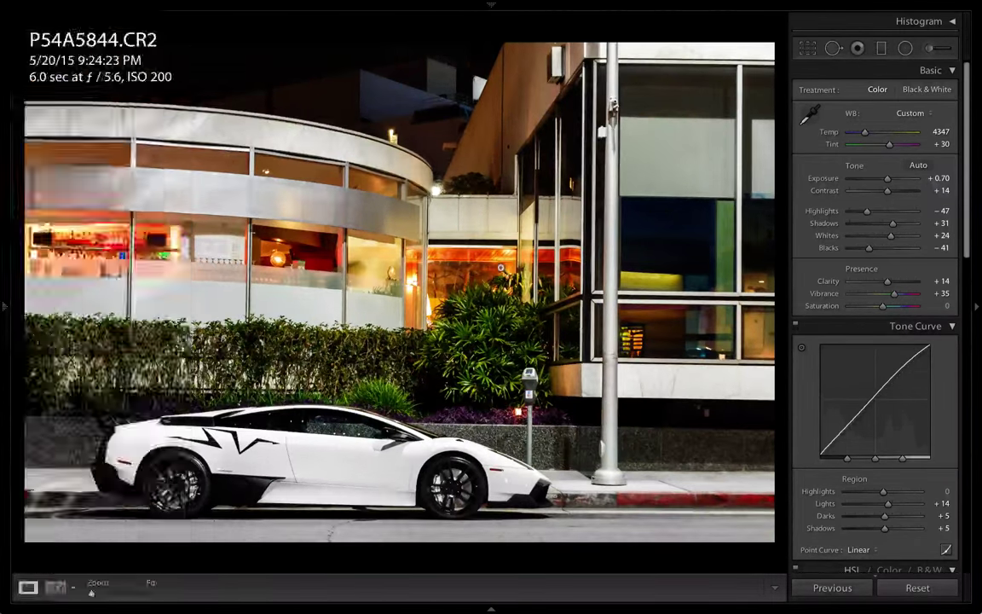